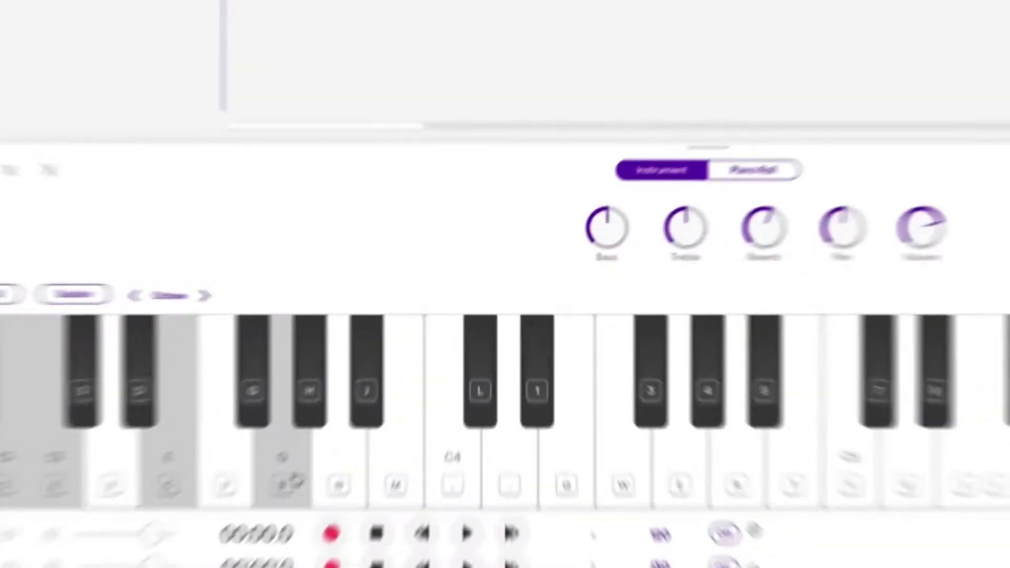
# - Play the white-key triads on the virtual piano, ascending from C3-E-G to F-A-C4 and back down to C3-E-G
pyautogui.press('z')
pyautogui.press('c')
pyautogui.press('b')
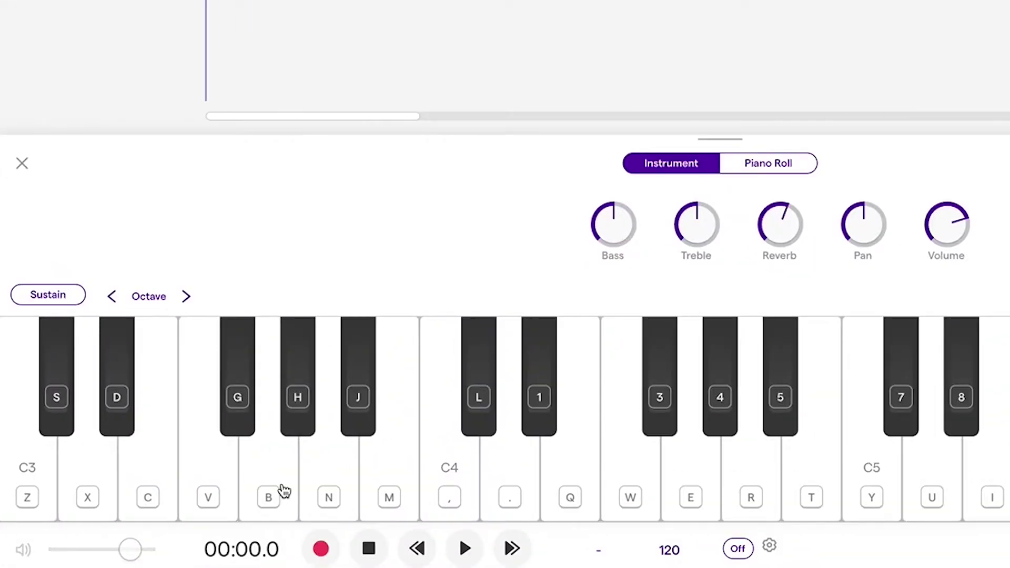
pyautogui.press('x')
pyautogui.press('v')
pyautogui.press('n')
pyautogui.press('c')
pyautogui.press('b')
pyautogui.press('m')
pyautogui.press('v')
pyautogui.press('n')
pyautogui.press(',')
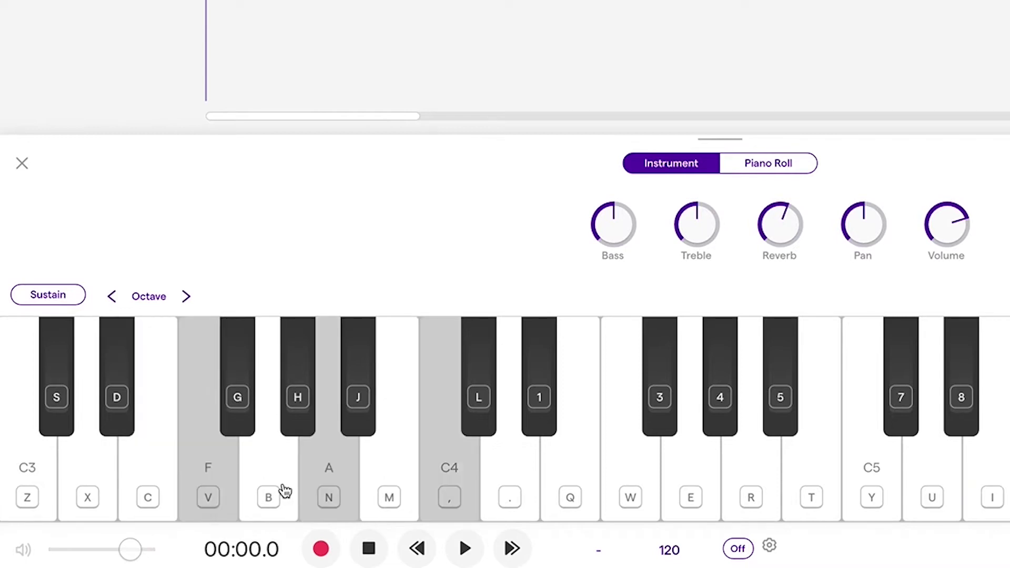
pyautogui.press('c')
pyautogui.press('b')
pyautogui.press('m')
pyautogui.press('x')
pyautogui.press('v')
pyautogui.press('n')
pyautogui.press('z')
pyautogui.press('c')
pyautogui.press('b')
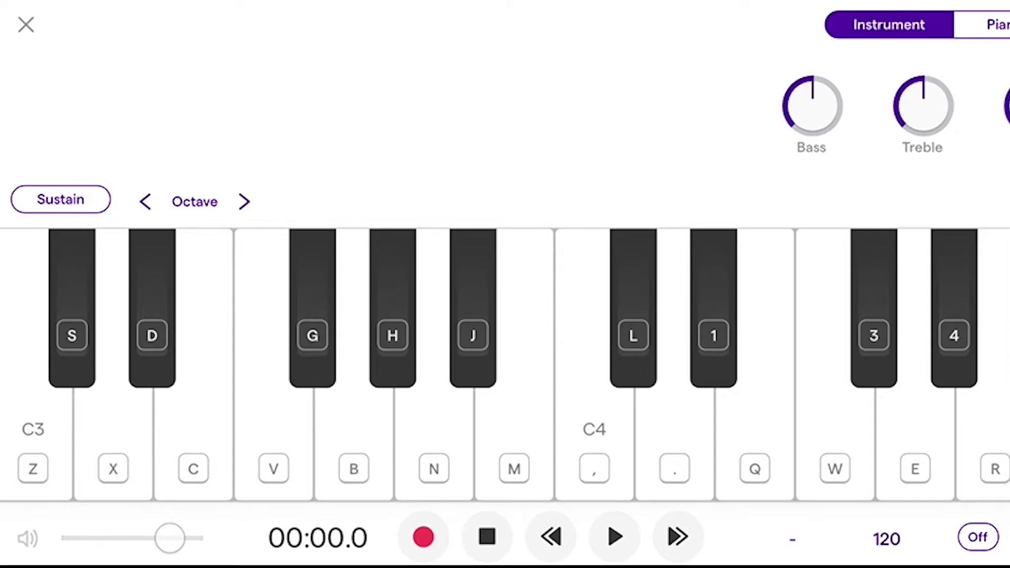
# - Try out a diminished chord on the virtual piano, building up from C3 with D#, F# and A
pyautogui.press('z')
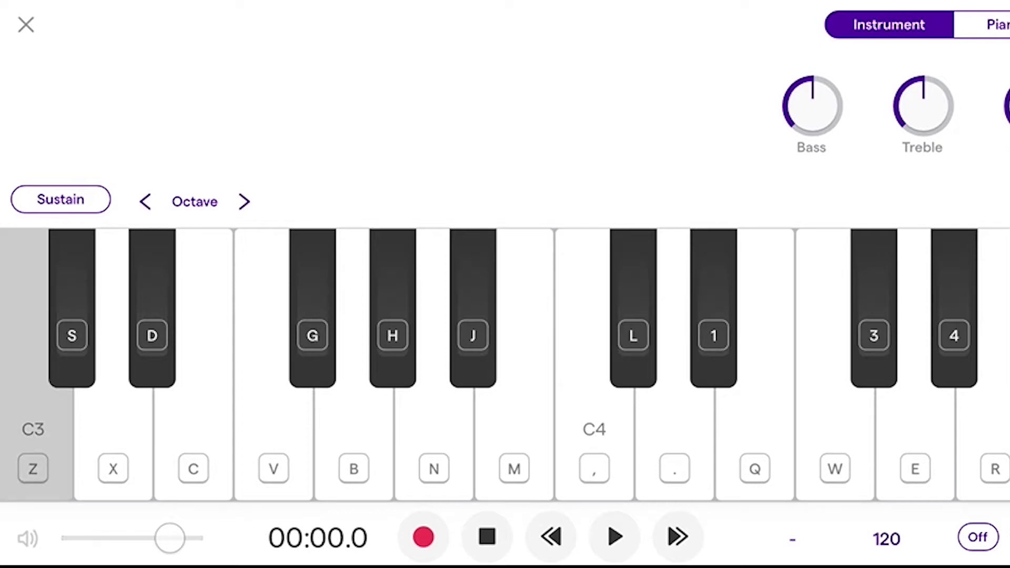
pyautogui.press('d')
pyautogui.press('g')
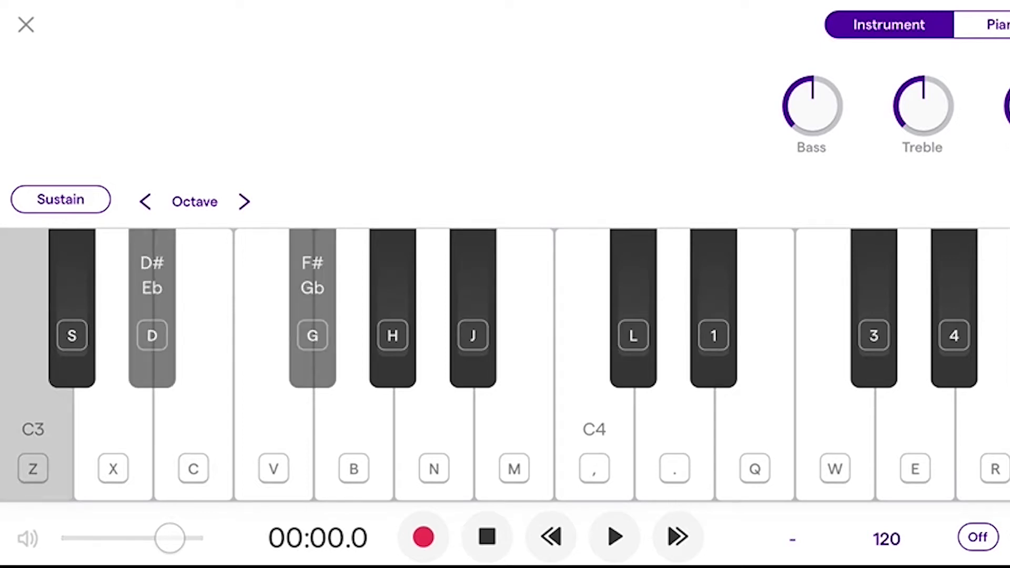
pyautogui.press('m')
pyautogui.press('n')
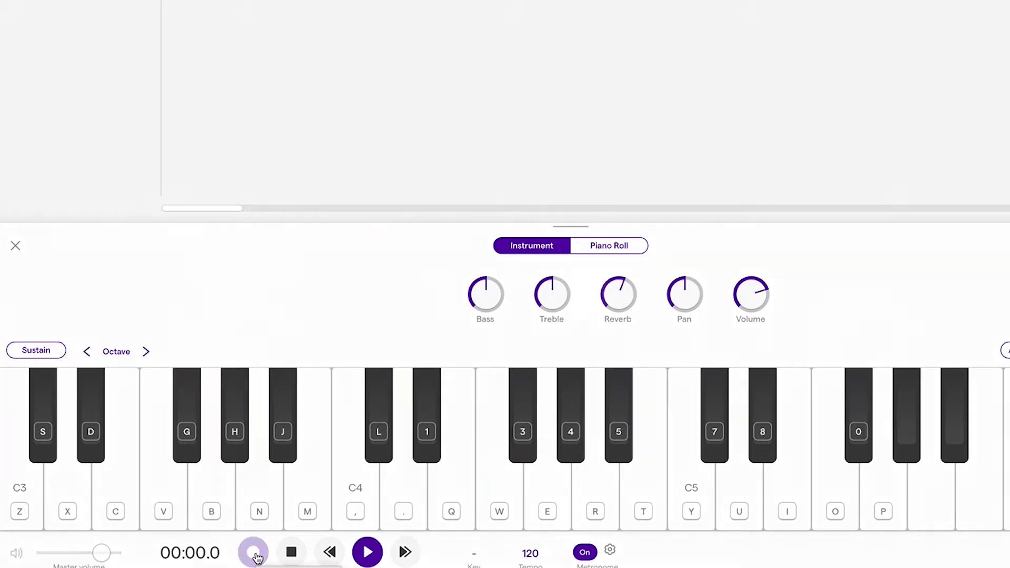
# - Record the ascending pattern C3, D#, F#, A four times in a row on the String Section track
pyautogui.click(254, 552)
pyautogui.press('z')
pyautogui.press('d')
pyautogui.press('g')
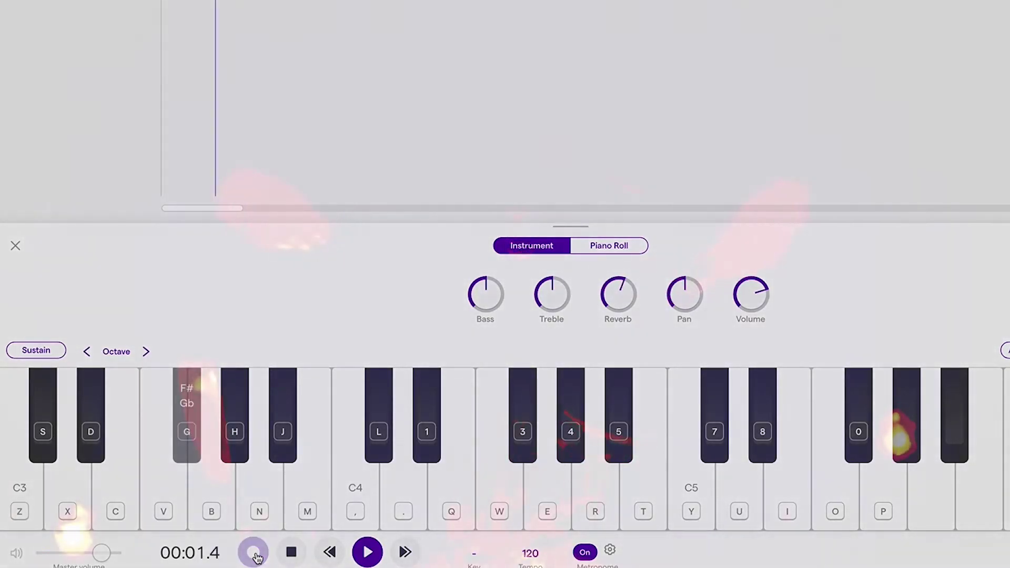
pyautogui.press('n')
pyautogui.press('z')
pyautogui.press('d')
pyautogui.press('g')
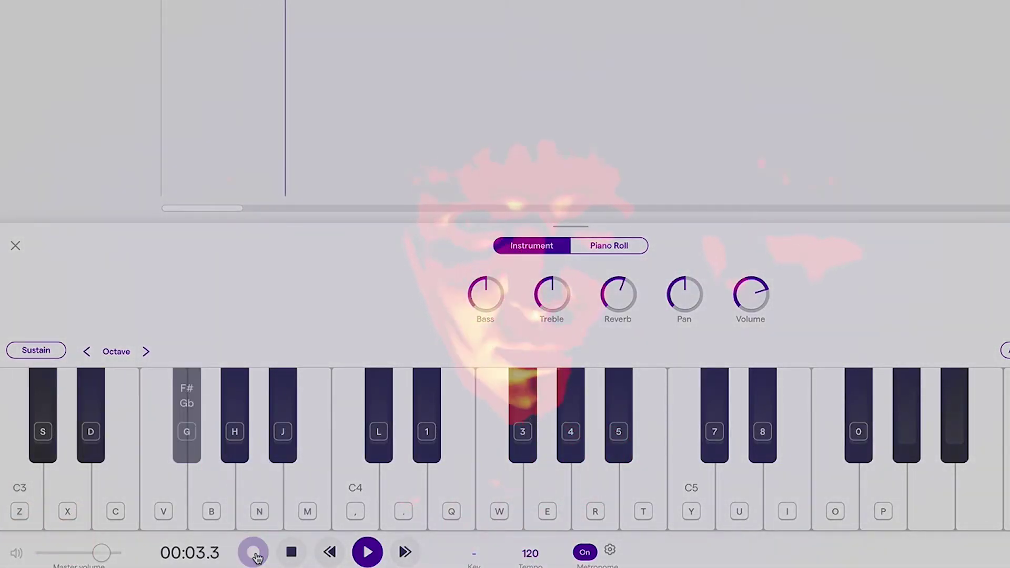
pyautogui.press('n')
pyautogui.press('z')
pyautogui.press('d')
pyautogui.press('g')
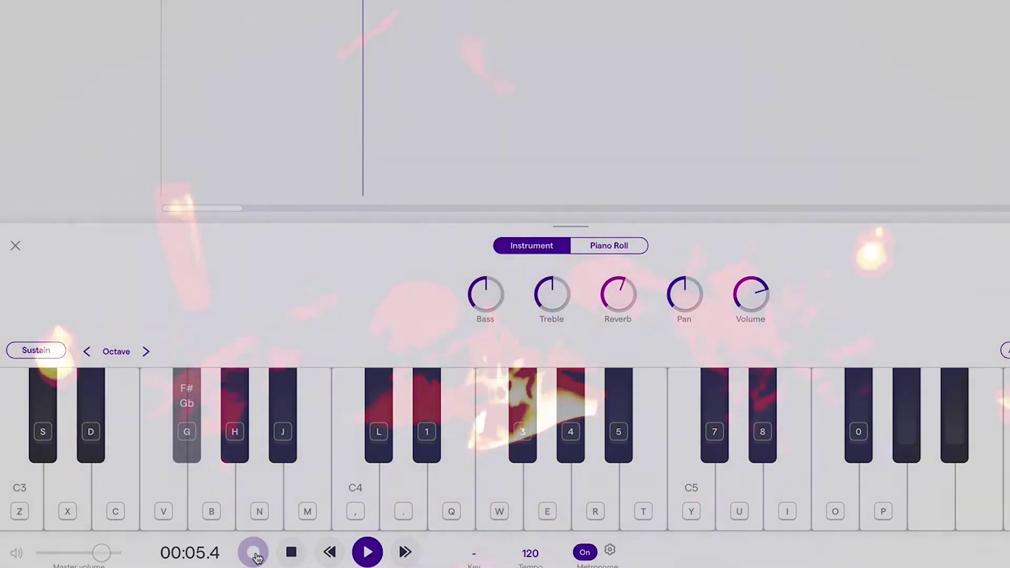
pyautogui.press('n')
pyautogui.press('z')
pyautogui.press('d')
pyautogui.press('g')
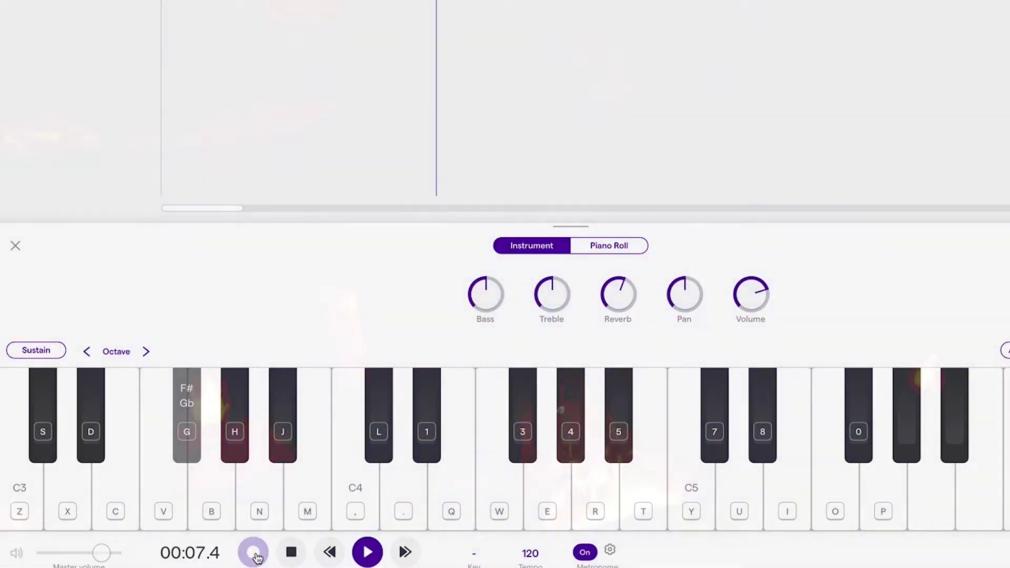
pyautogui.press('n')
pyautogui.click(254, 553)
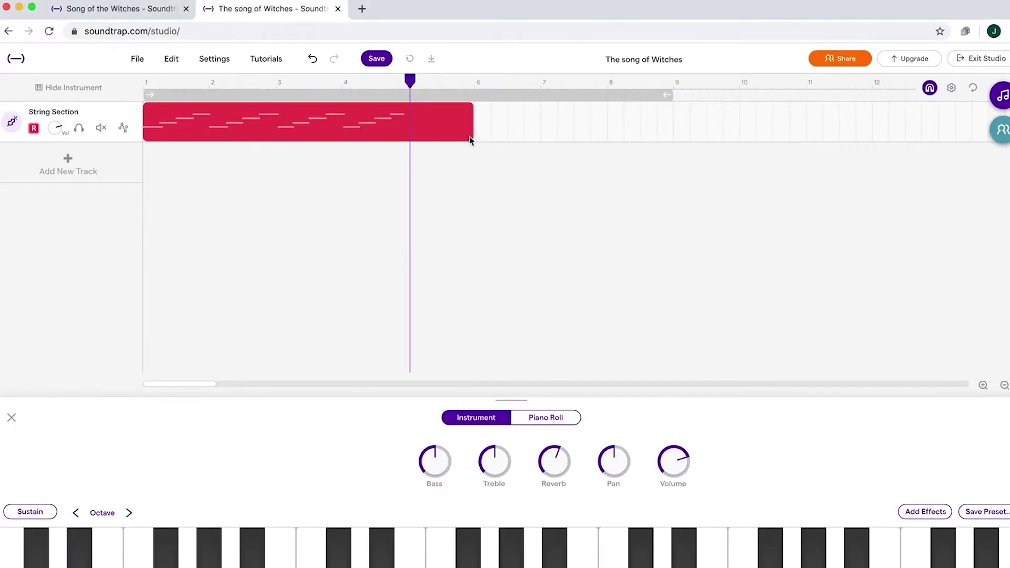
# - Trim the end of the recorded String Section region to about bar 5 and quantize its notes to 1/8
pyautogui.moveTo(470, 123); pyautogui.dragTo(413, 122)
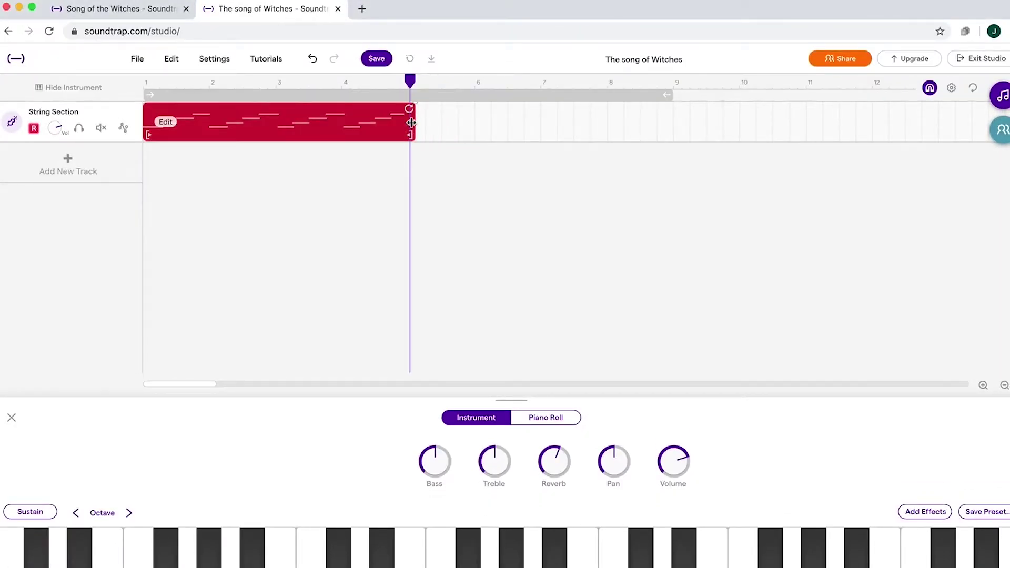
pyautogui.click(167, 124)
pyautogui.moveTo(261, 248)
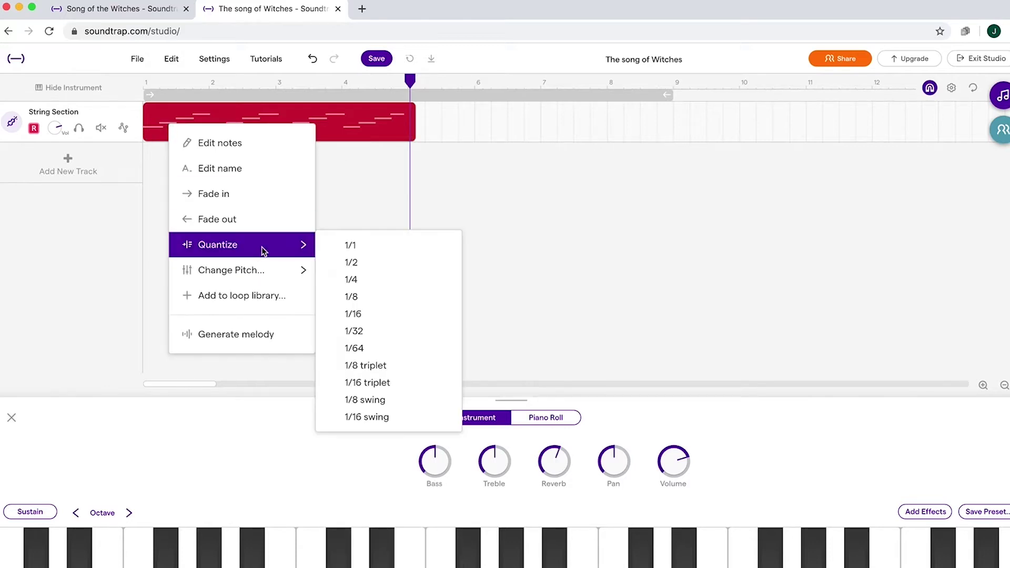
pyautogui.click(390, 297)
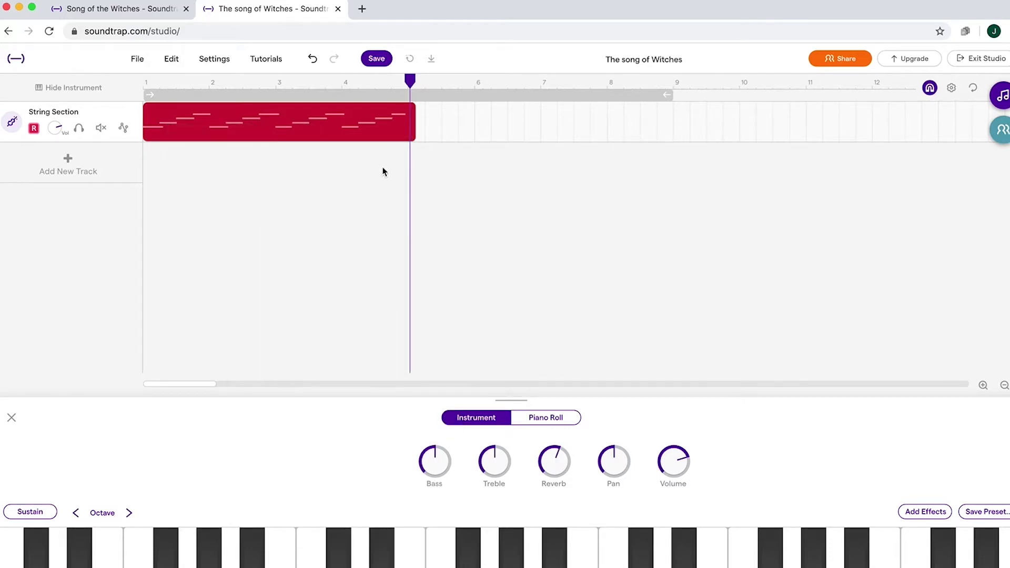
pyautogui.moveTo(411, 81); pyautogui.dragTo(118, 95)
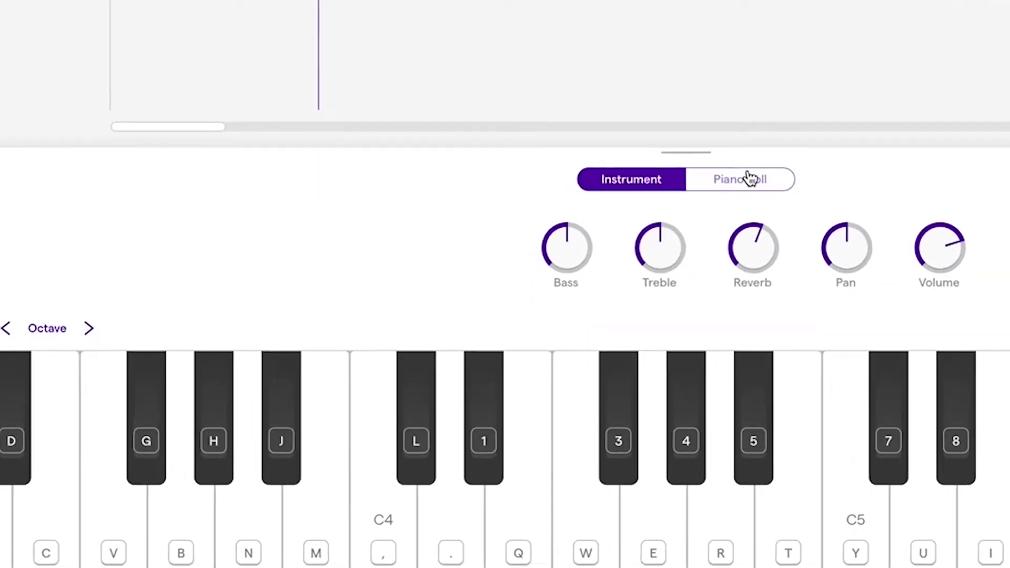
# - Show the region's notes in the piano roll and shorten all of them together to half a beat
pyautogui.click(554, 417)
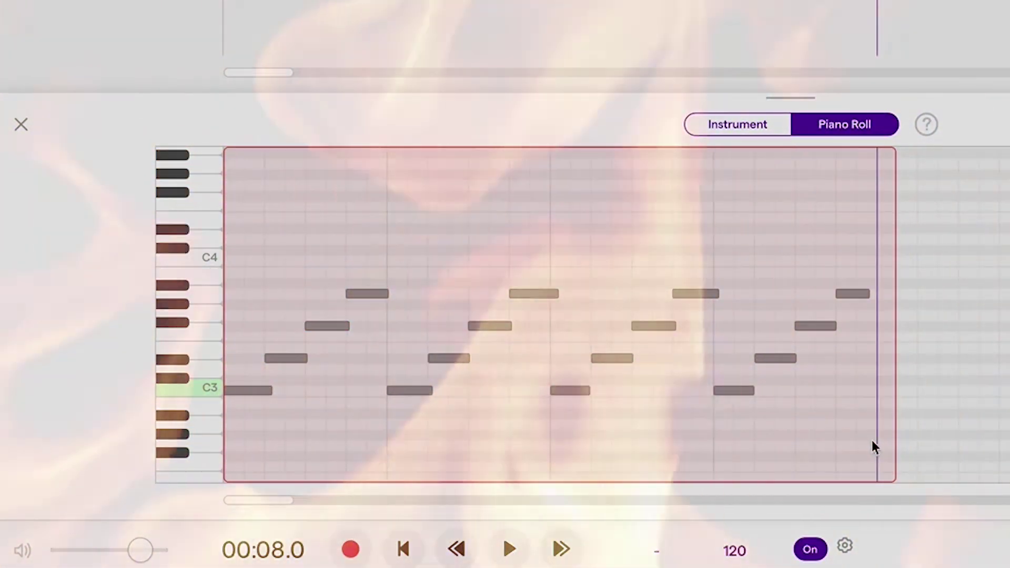
pyautogui.moveTo(873, 437); pyautogui.dragTo(252, 243)
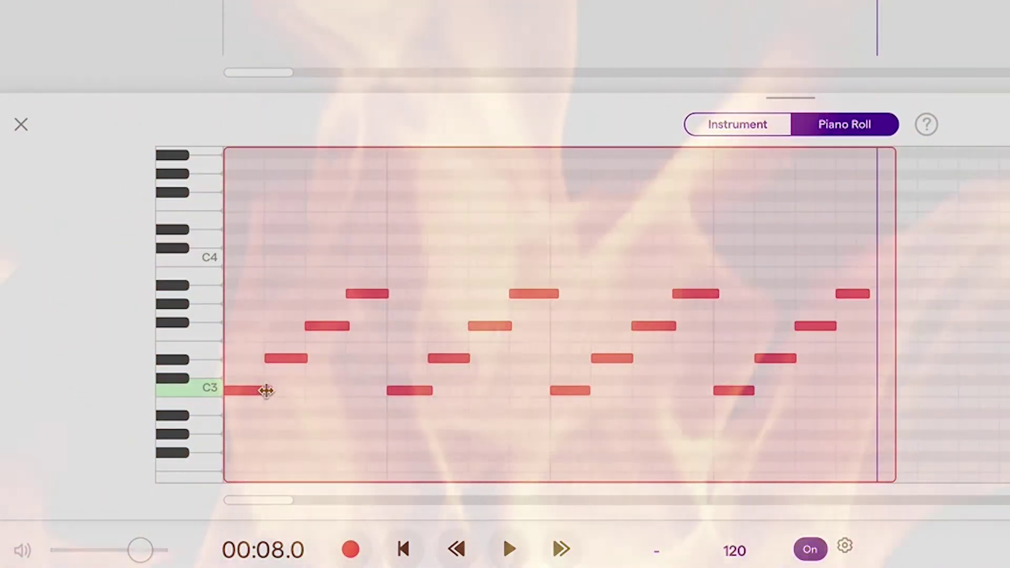
pyautogui.moveTo(264, 390); pyautogui.dragTo(238, 389)
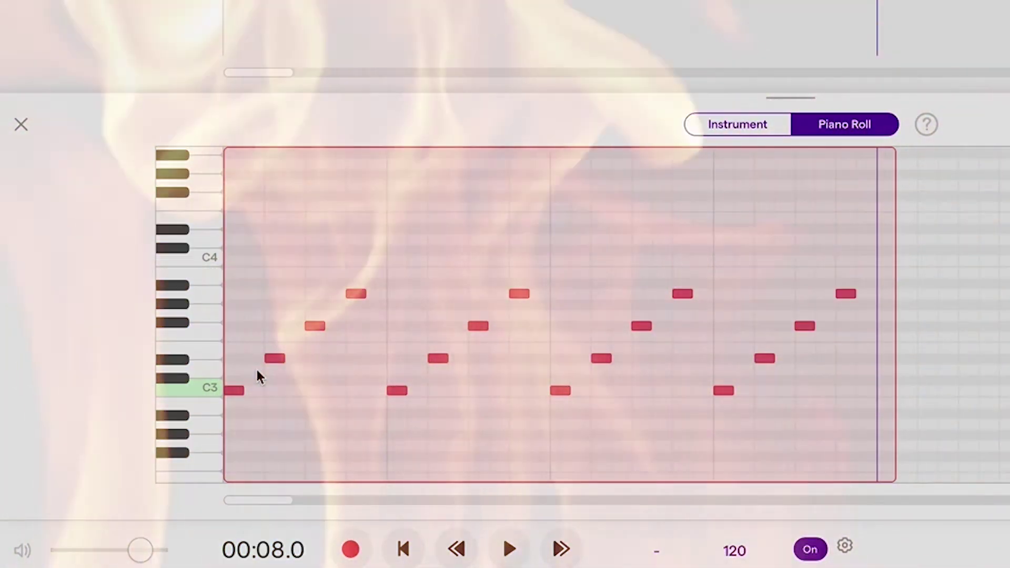
pyautogui.click(264, 387)
# - Move the notes after the first C3 earlier so all four patterns run back to back without gaps, filling two bars
pyautogui.click(274, 359)
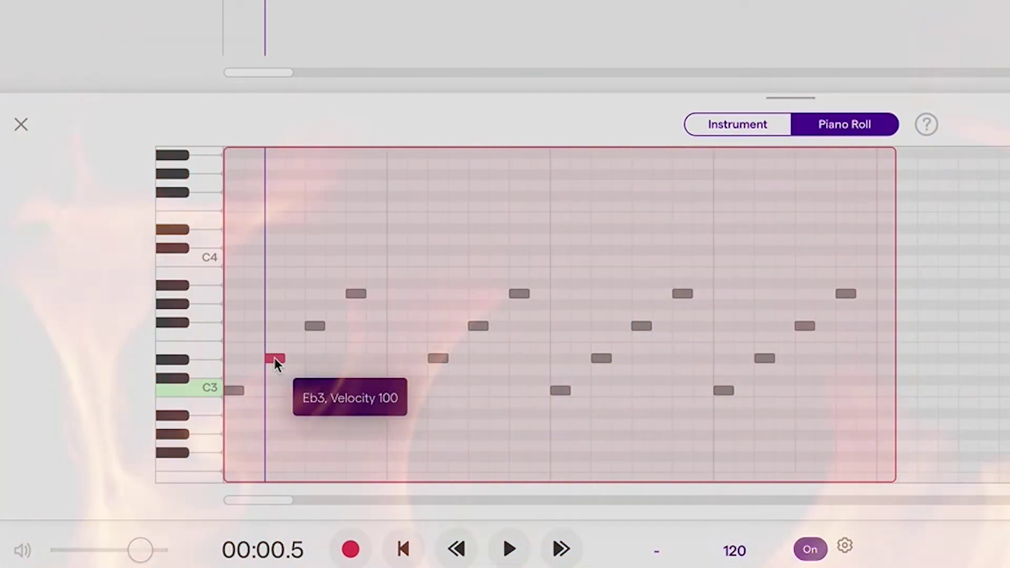
pyautogui.moveTo(274, 359); pyautogui.dragTo(256, 358)
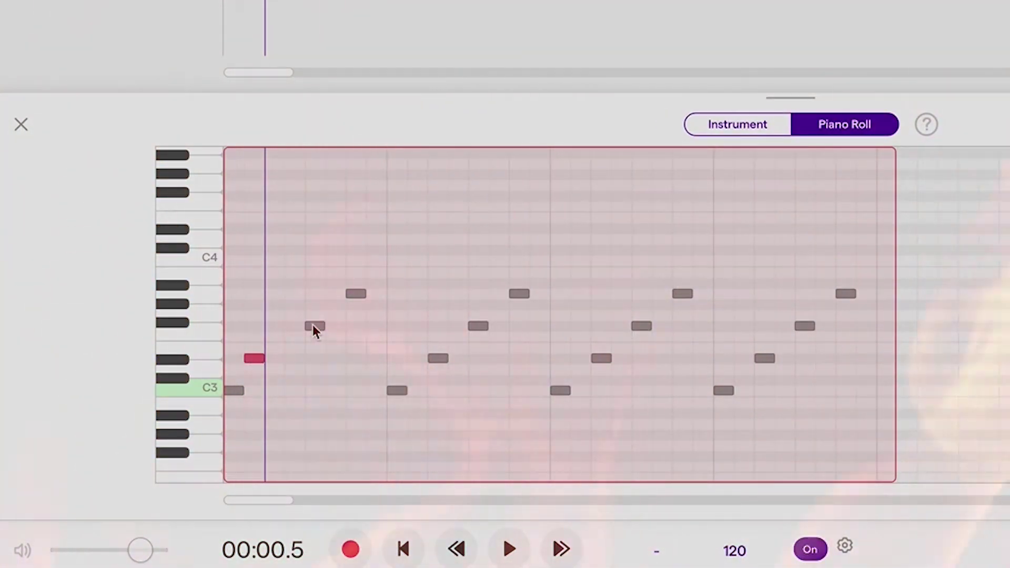
pyautogui.moveTo(314, 326); pyautogui.dragTo(271, 331)
pyautogui.click(357, 294)
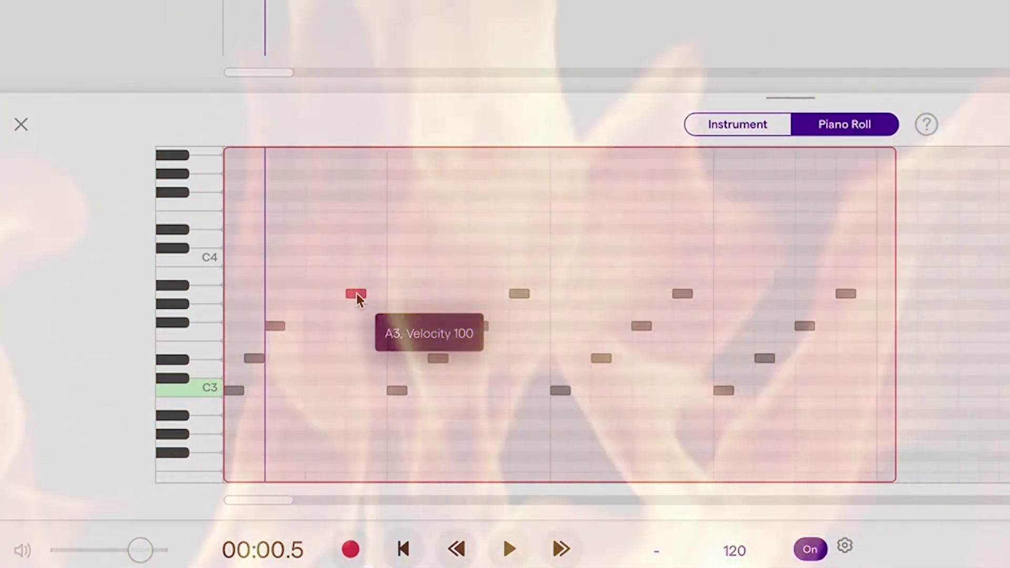
pyautogui.moveTo(356, 293); pyautogui.dragTo(301, 295)
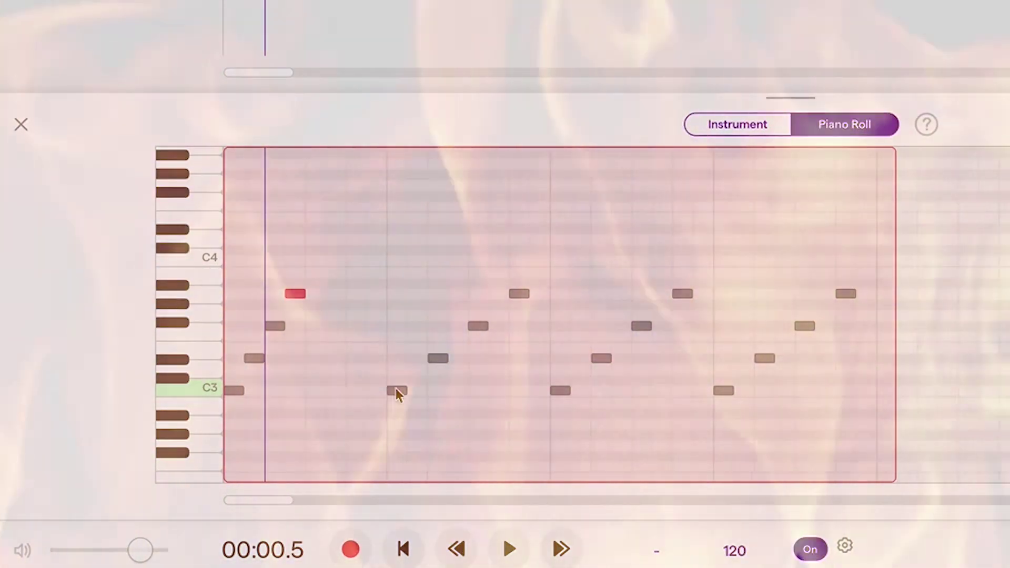
pyautogui.moveTo(396, 392); pyautogui.dragTo(317, 391)
pyautogui.moveTo(440, 360); pyautogui.dragTo(337, 362)
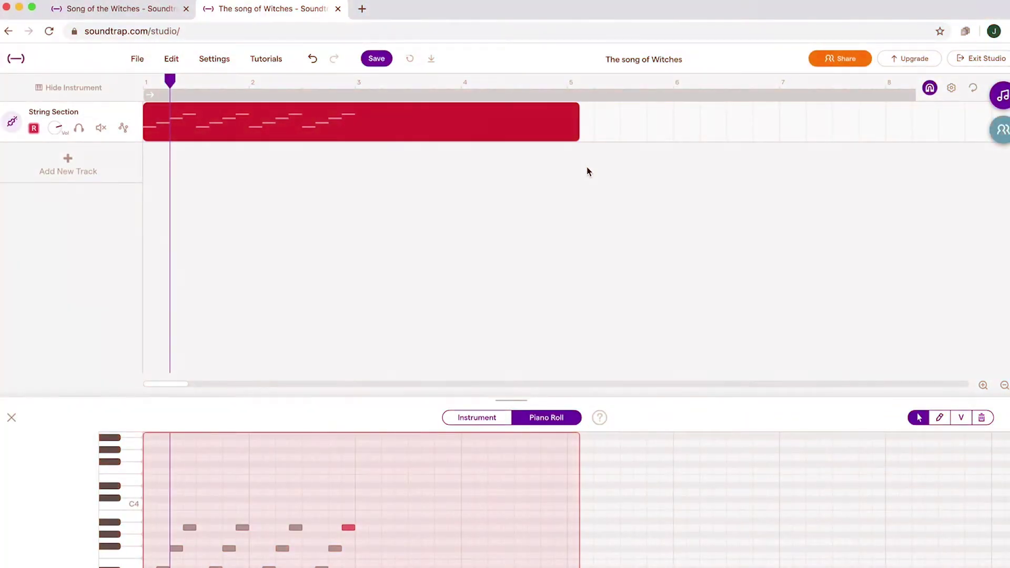
# - Trim the String Section region to end at bar 3 and place a copy of it directly after
pyautogui.moveTo(572, 129)
pyautogui.moveTo(576, 131); pyautogui.dragTo(355, 124)
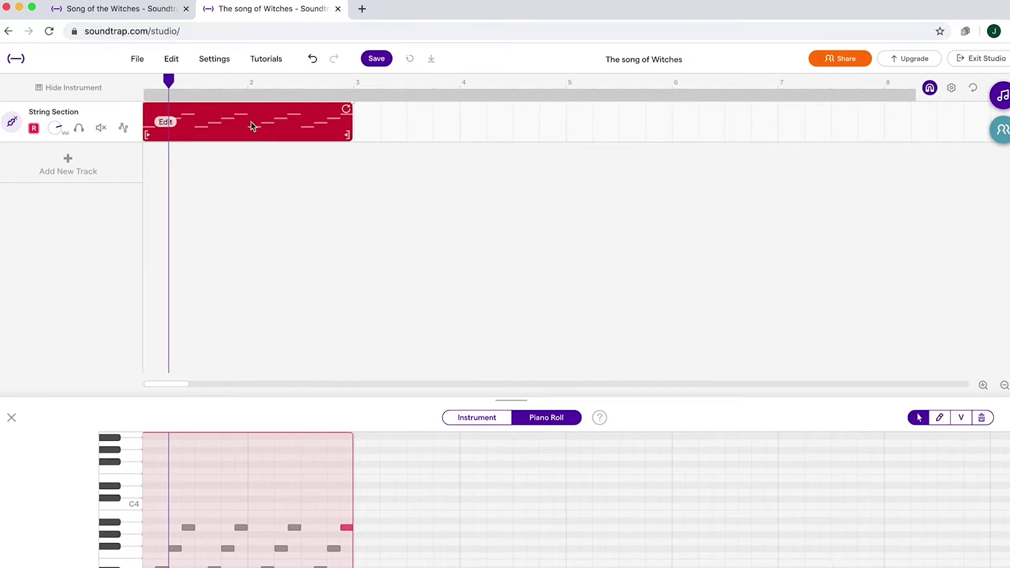
pyautogui.press('p')
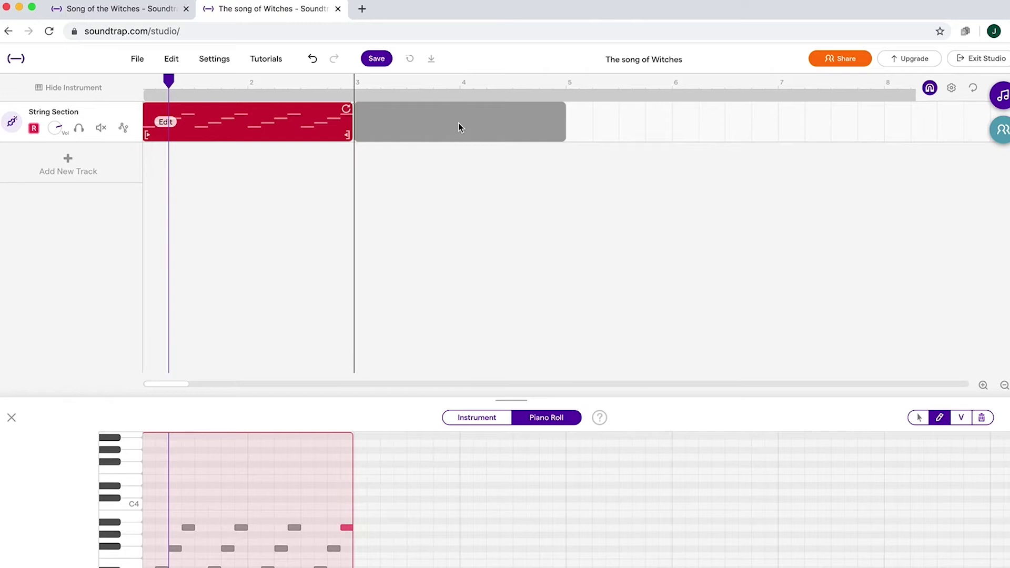
pyautogui.click(459, 123)
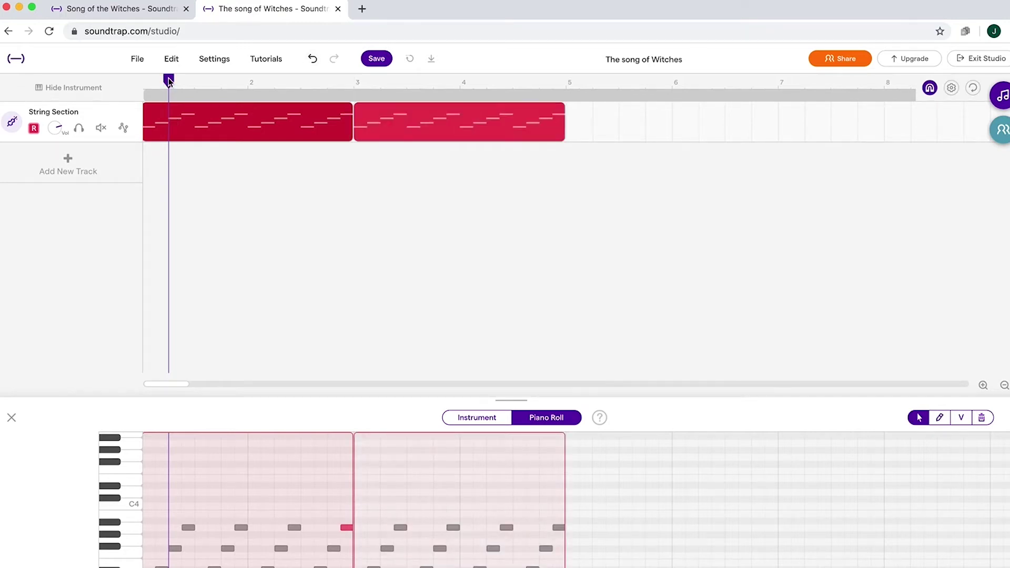
pyautogui.press('space')
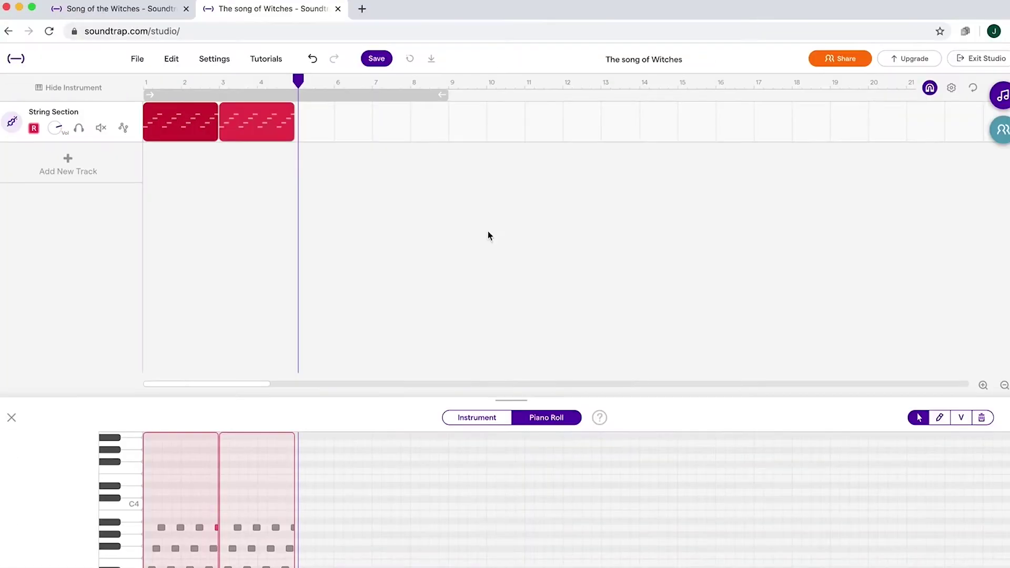
# - Add two more copies of the two-bar String Section region at bars 5 and 7
pyautogui.moveTo(257, 124)
pyautogui.click(265, 134)
pyautogui.press('p')
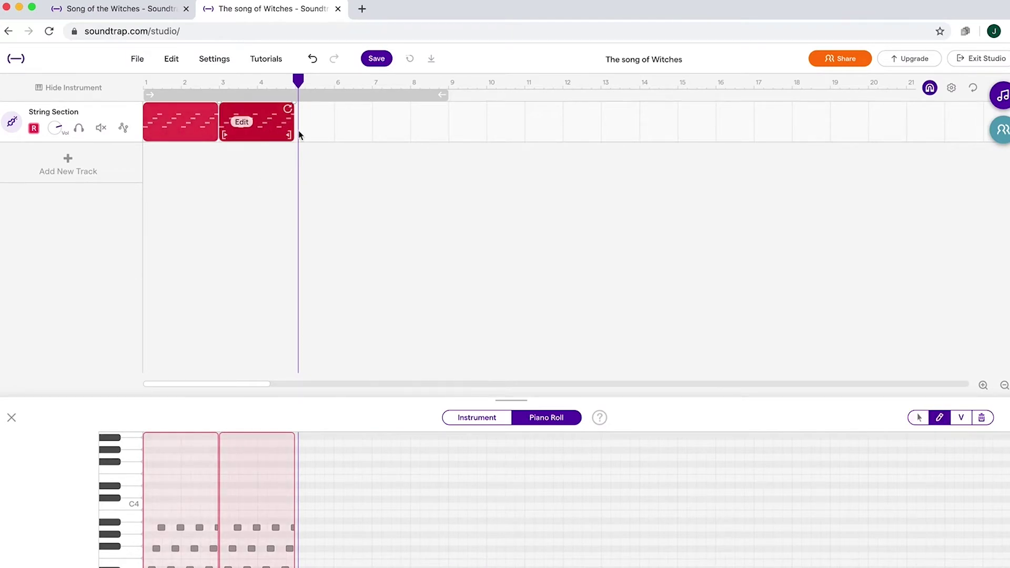
pyautogui.press('p')
pyautogui.press('p')
pyautogui.moveTo(264, 124); pyautogui.dragTo(423, 129)
# - Change the pitch of the second String Section region, at bar 3, by +3
pyautogui.click(264, 131)
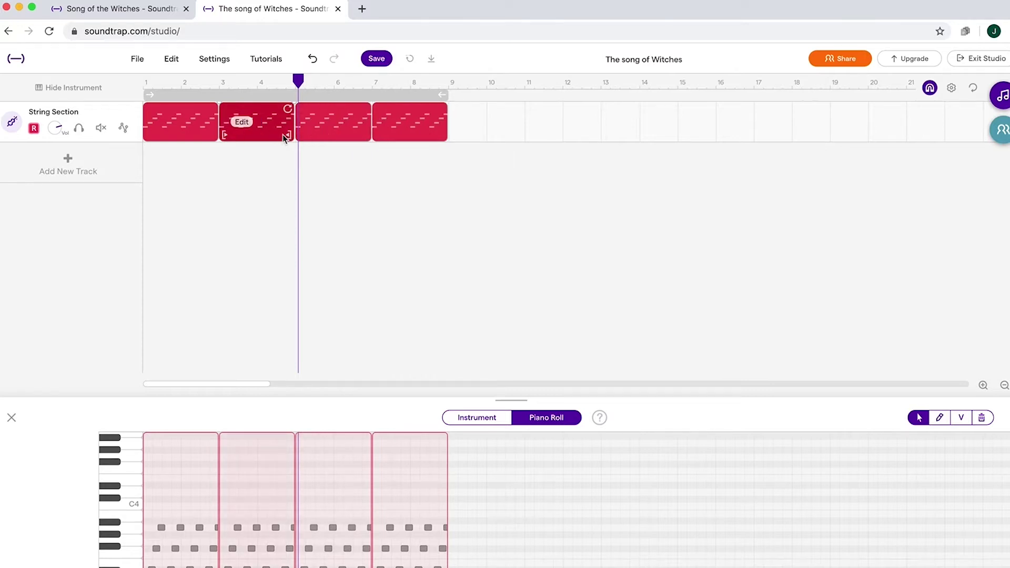
pyautogui.rightClick(243, 126)
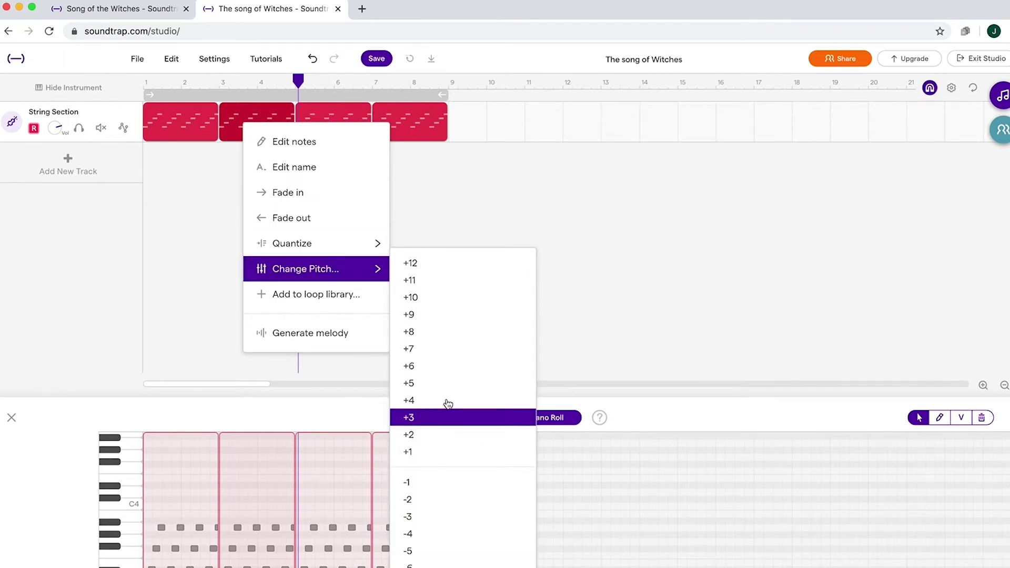
pyautogui.click(430, 424)
# - Change the pitch of the third String Section region, at bar 5, by +6
pyautogui.click(337, 130)
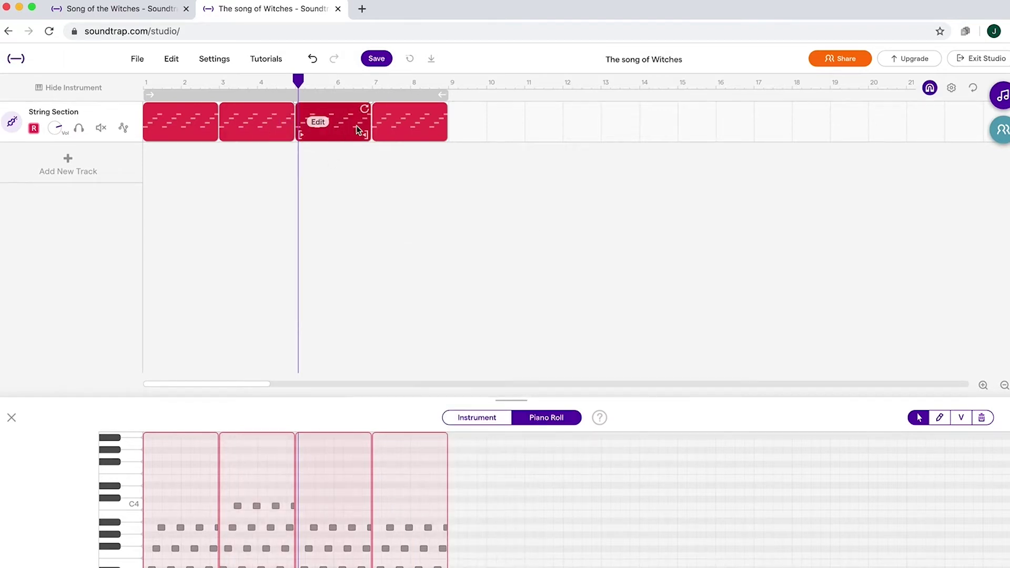
pyautogui.rightClick(323, 126)
pyautogui.moveTo(417, 267)
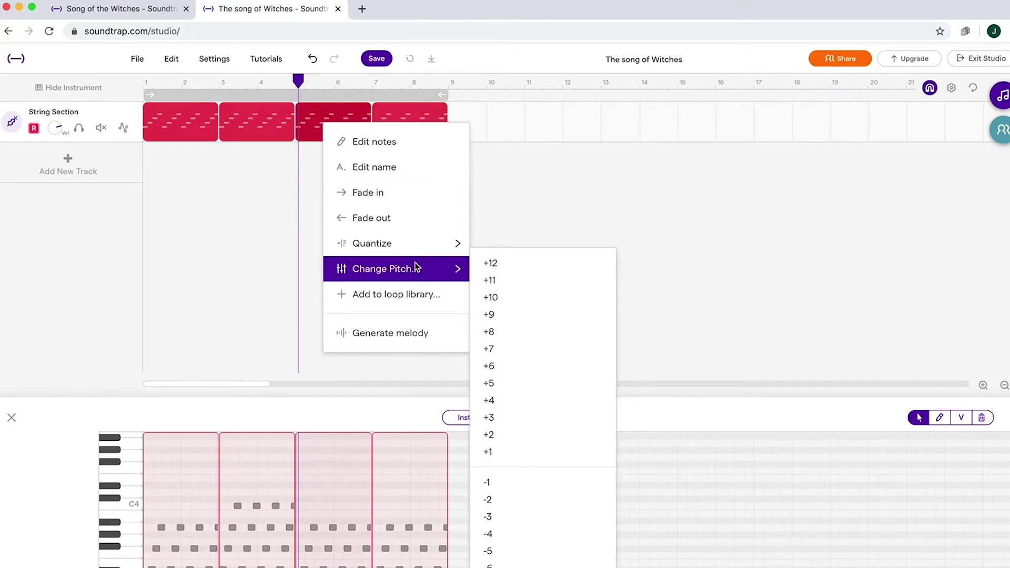
pyautogui.click(525, 366)
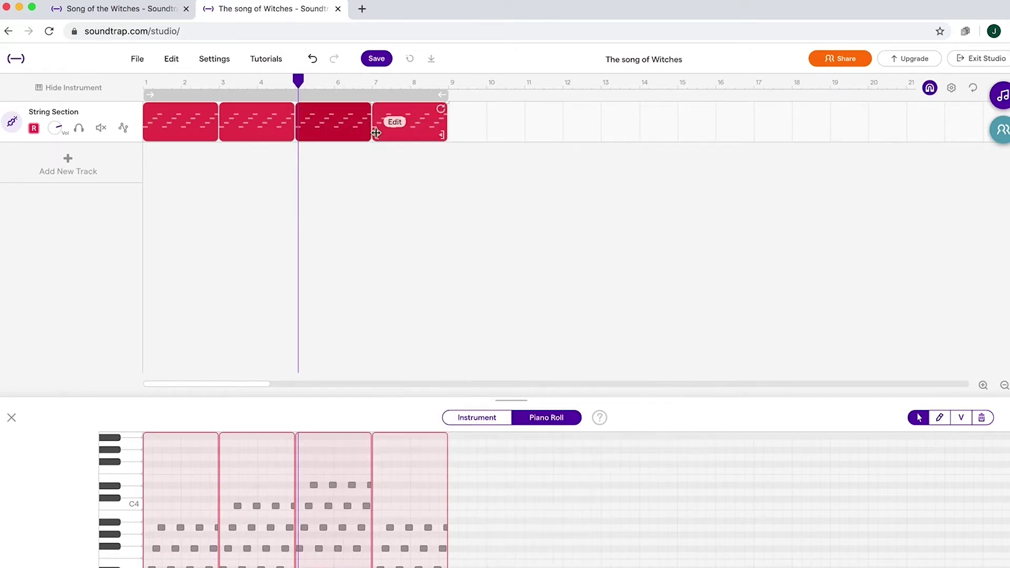
# - Change the pitch of the fourth String Section region, at bar 7, by -3
pyautogui.click(390, 131)
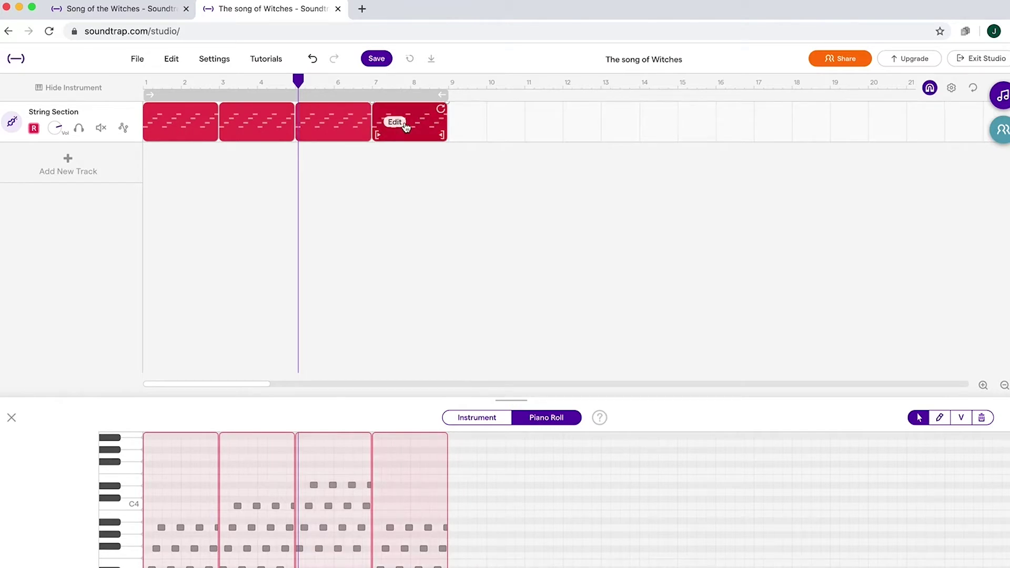
pyautogui.rightClick(404, 128)
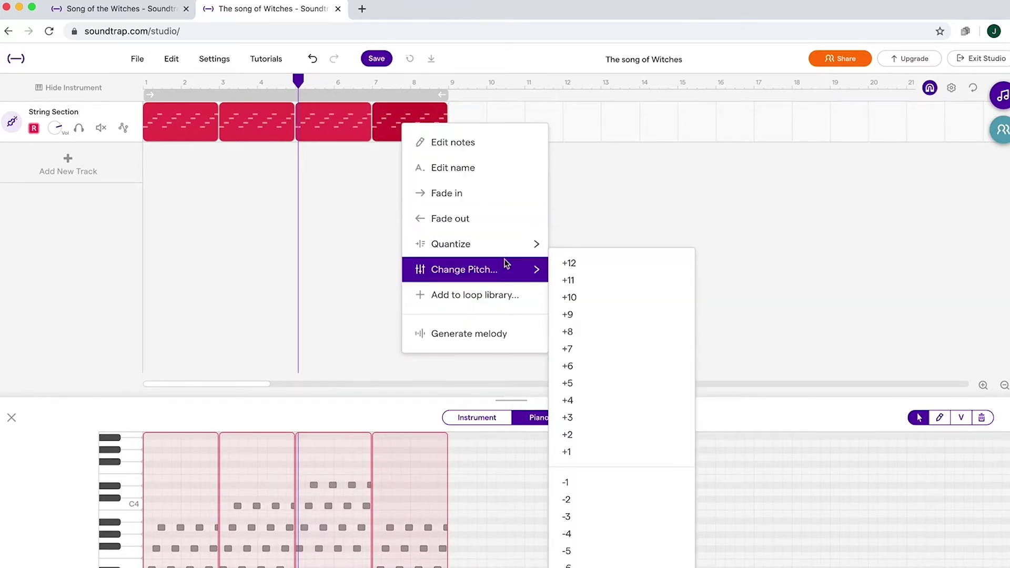
pyautogui.moveTo(480, 242)
pyautogui.moveTo(490, 269)
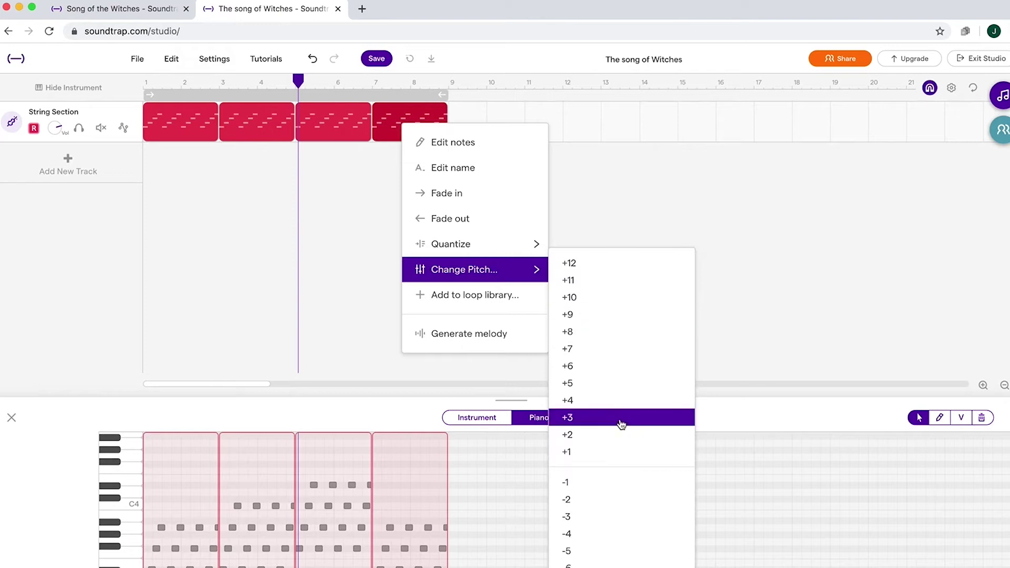
pyautogui.click(609, 532)
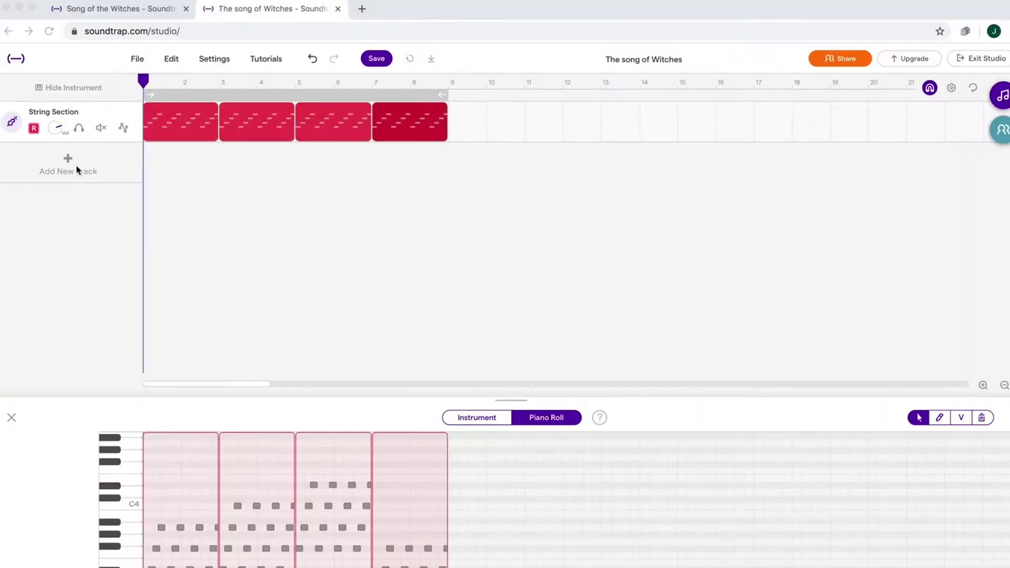
# - Add a second Strings track and place a copy of the first region on it at bar 1
pyautogui.click(68, 164)
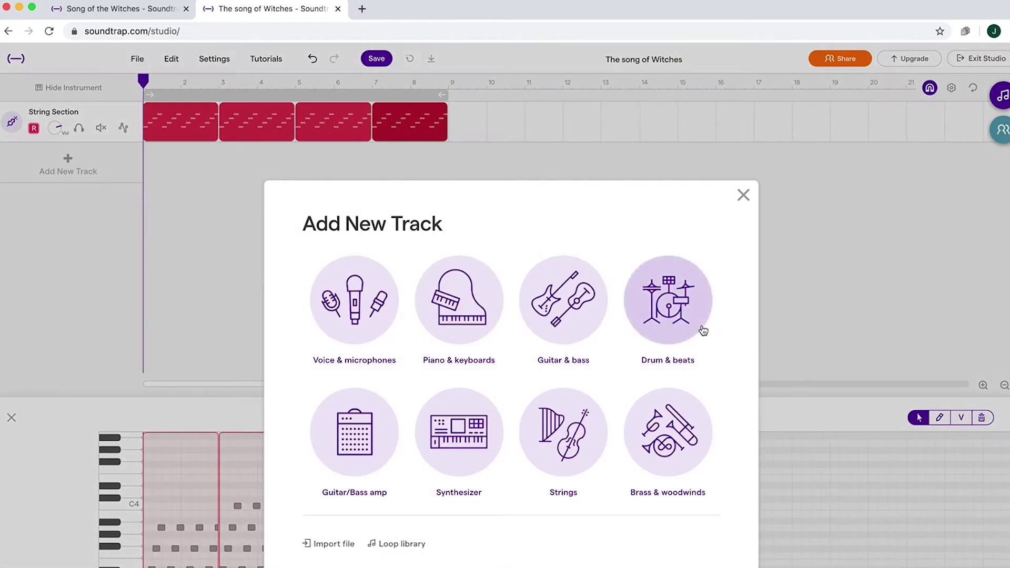
pyautogui.click(561, 445)
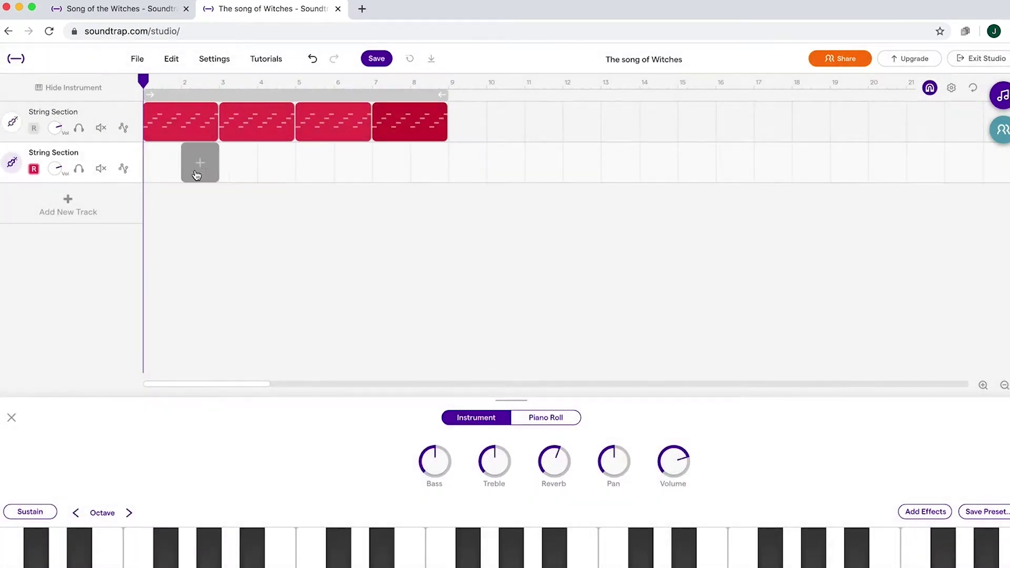
pyautogui.moveTo(195, 135)
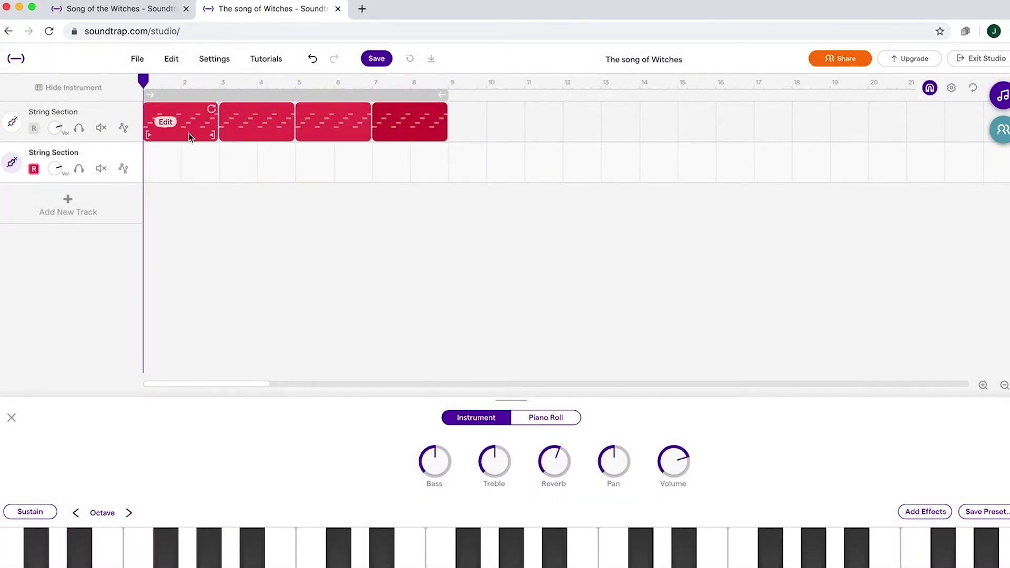
pyautogui.hscroll(1, 190, 135)
pyautogui.moveTo(189, 131); pyautogui.dragTo(190, 161)
pyautogui.moveTo(209, 171)
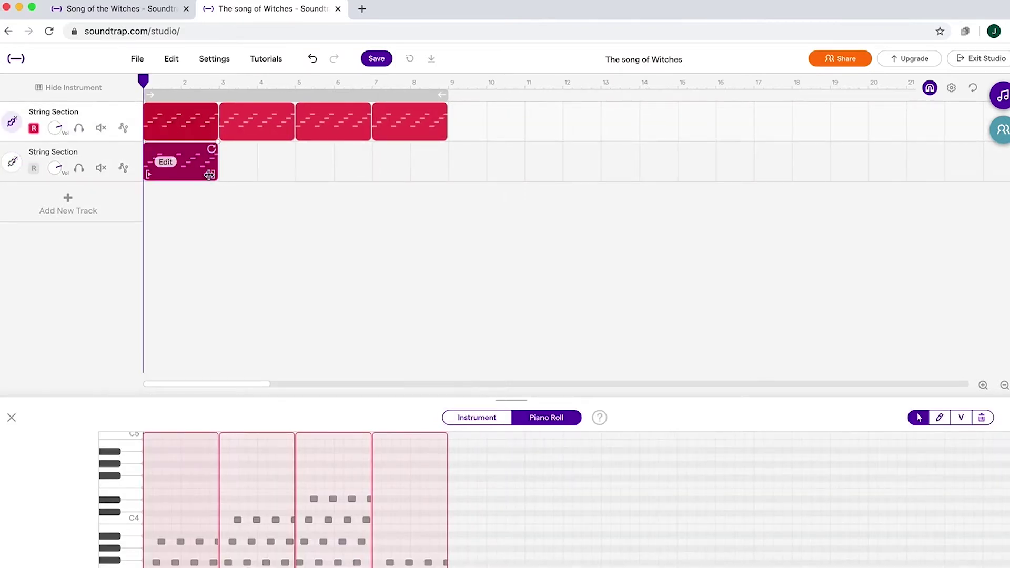
# - Quantize the second track's copied region to 1/4 and play that track back soloed
pyautogui.click(166, 163)
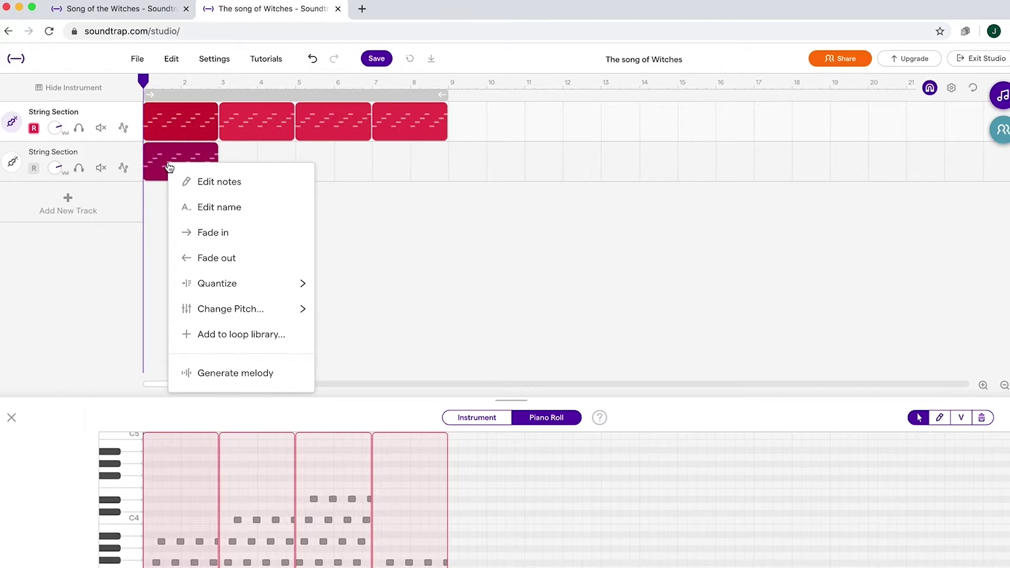
pyautogui.moveTo(264, 289)
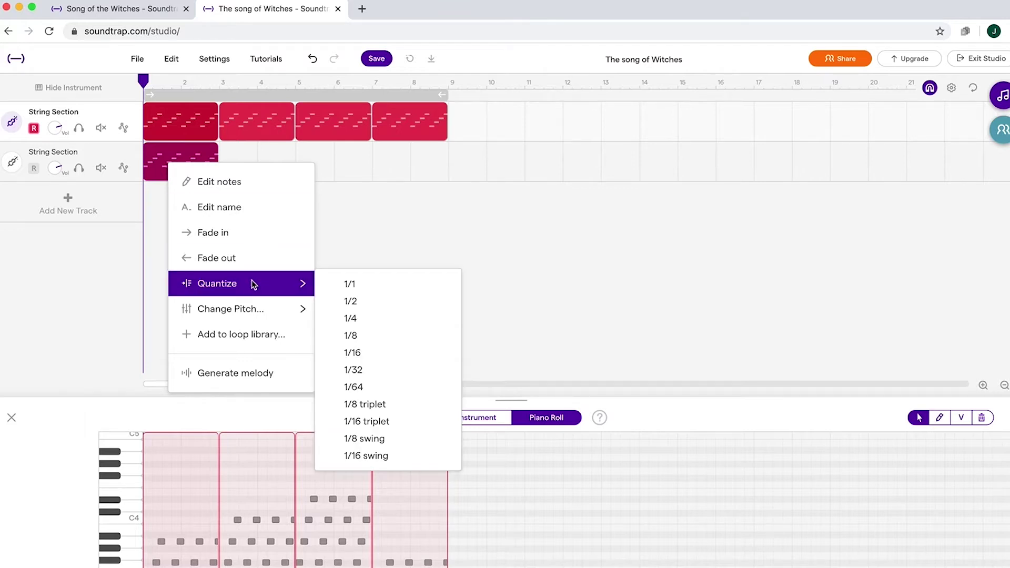
pyautogui.click(373, 323)
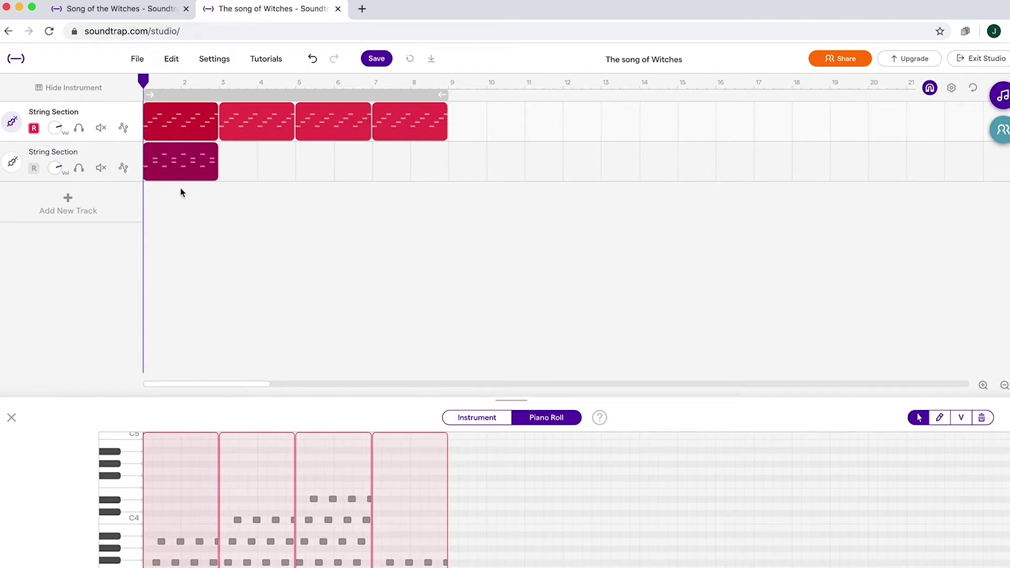
pyautogui.click(79, 169)
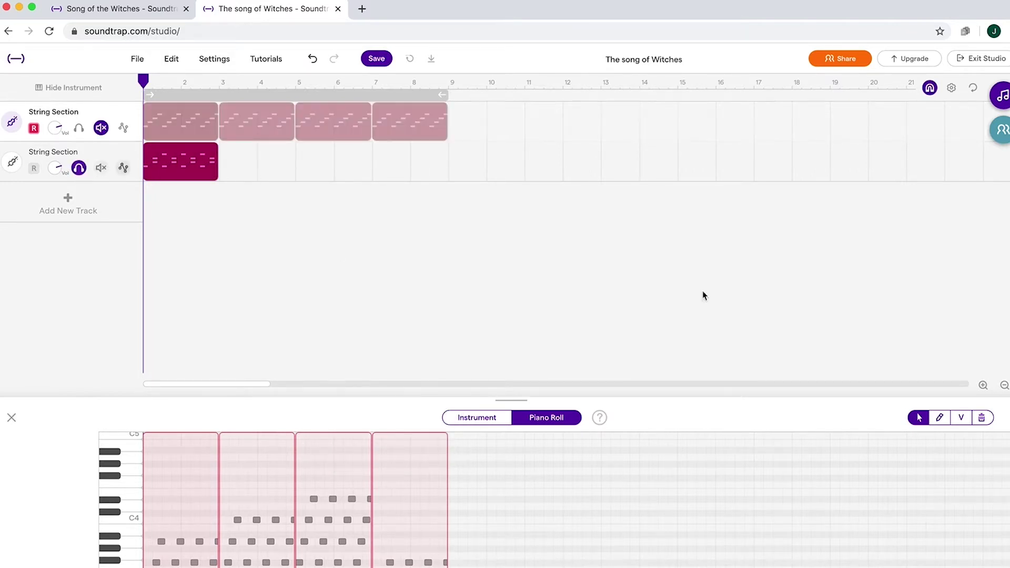
pyautogui.press('space')
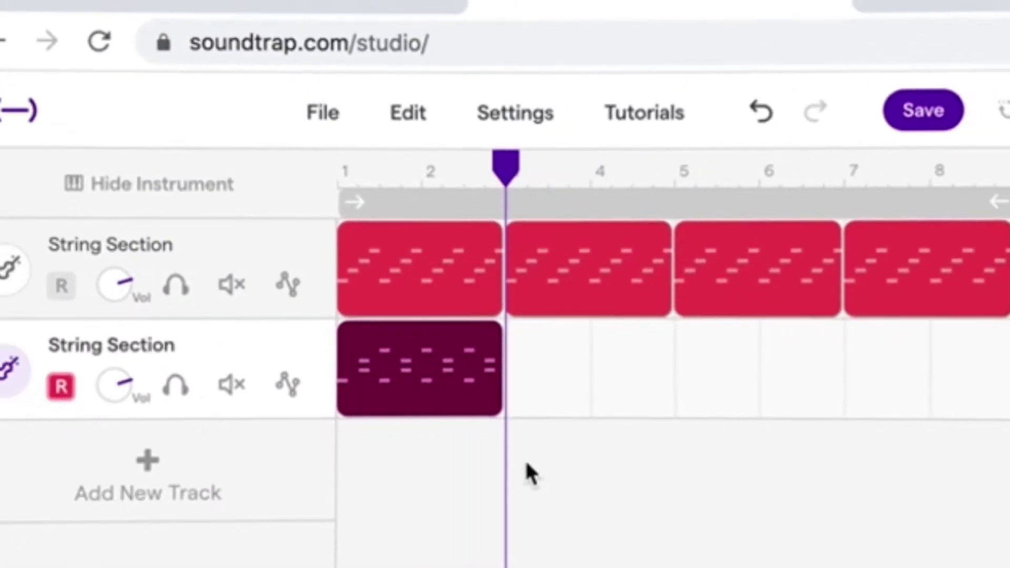
# - Loop the second track's region through to bar 9 and change its pitch by +12
pyautogui.moveTo(492, 341)
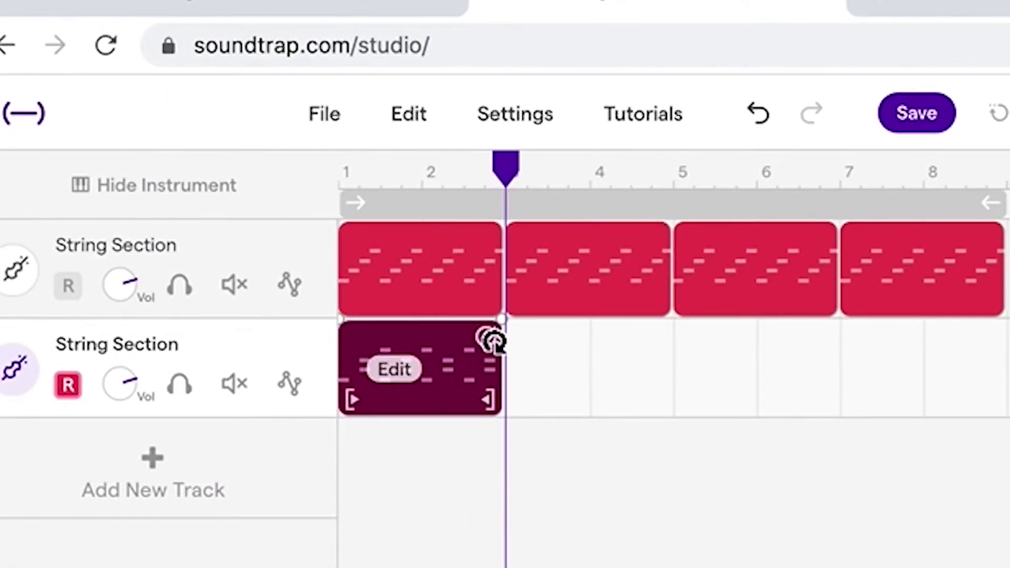
pyautogui.moveTo(492, 339); pyautogui.dragTo(979, 389)
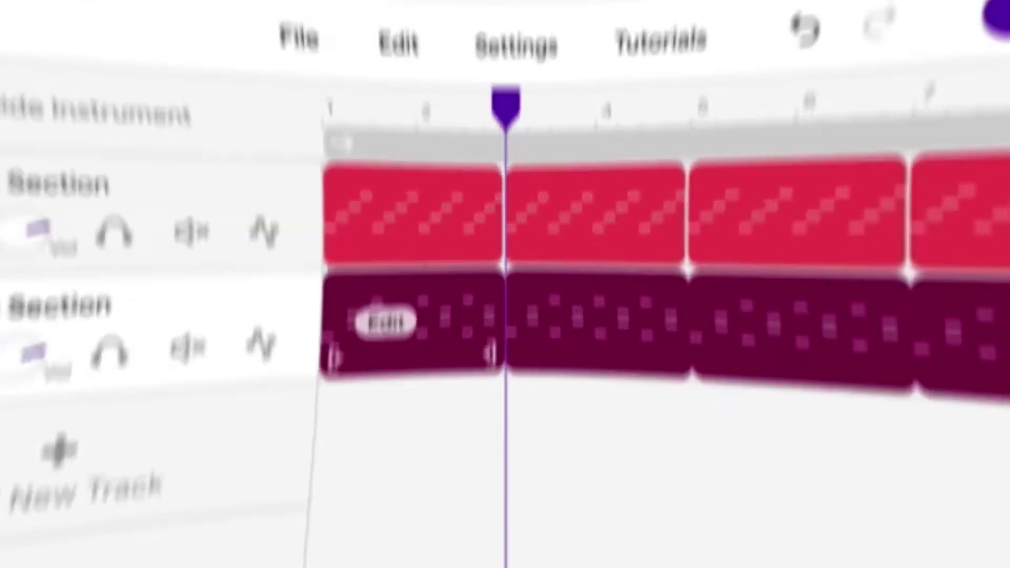
pyautogui.click(395, 370)
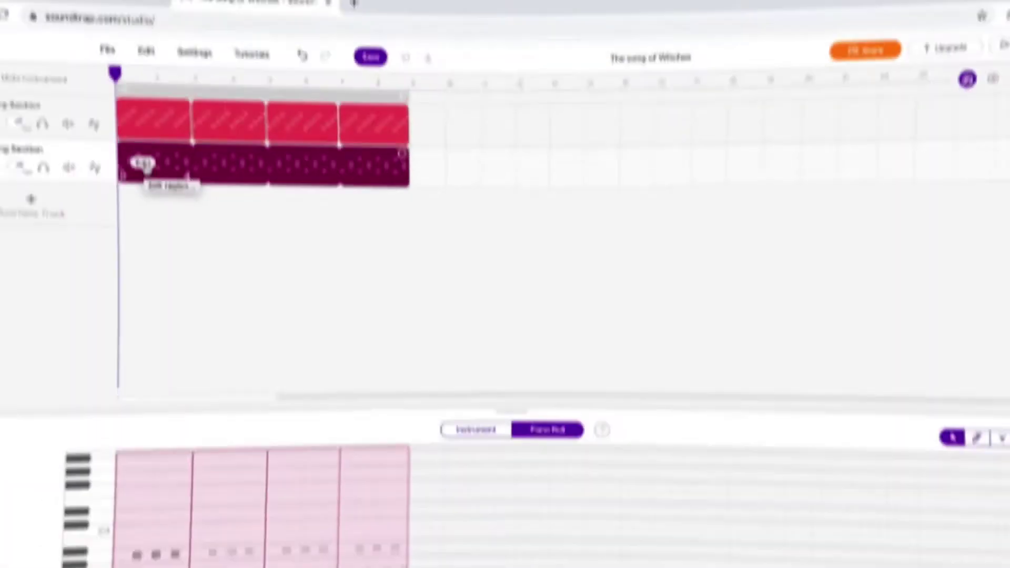
pyautogui.click(166, 163)
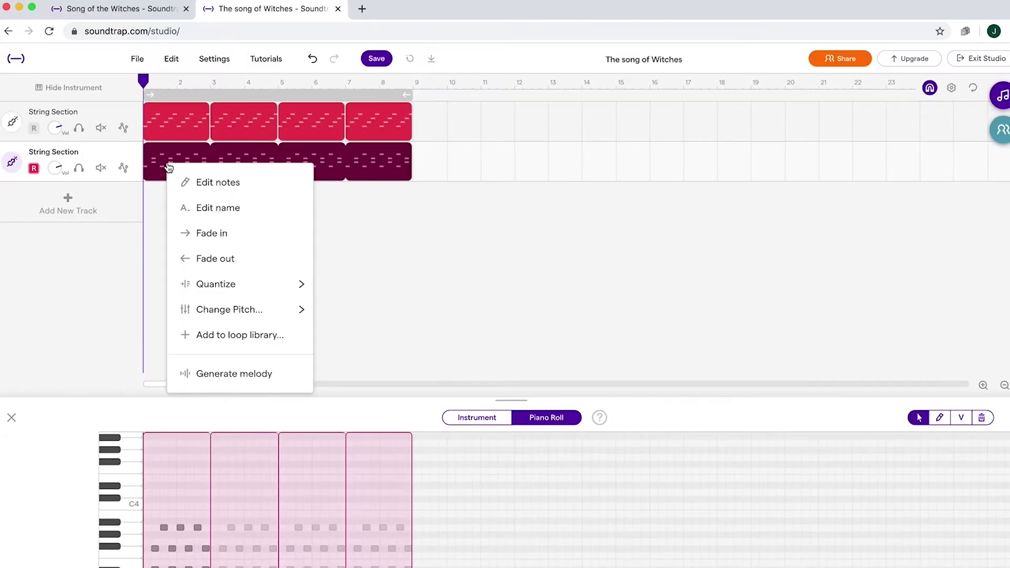
pyautogui.moveTo(283, 317)
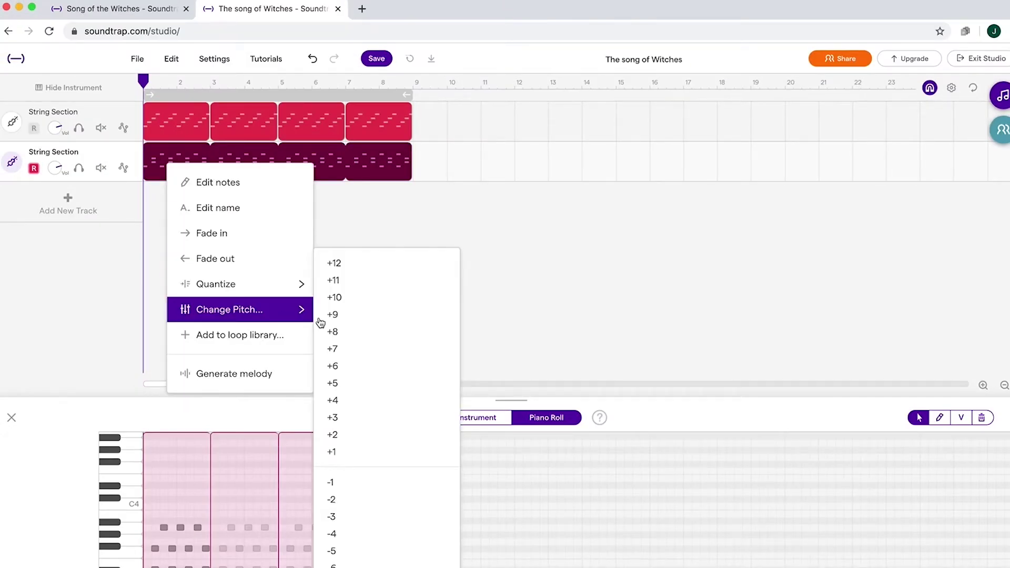
pyautogui.click(353, 263)
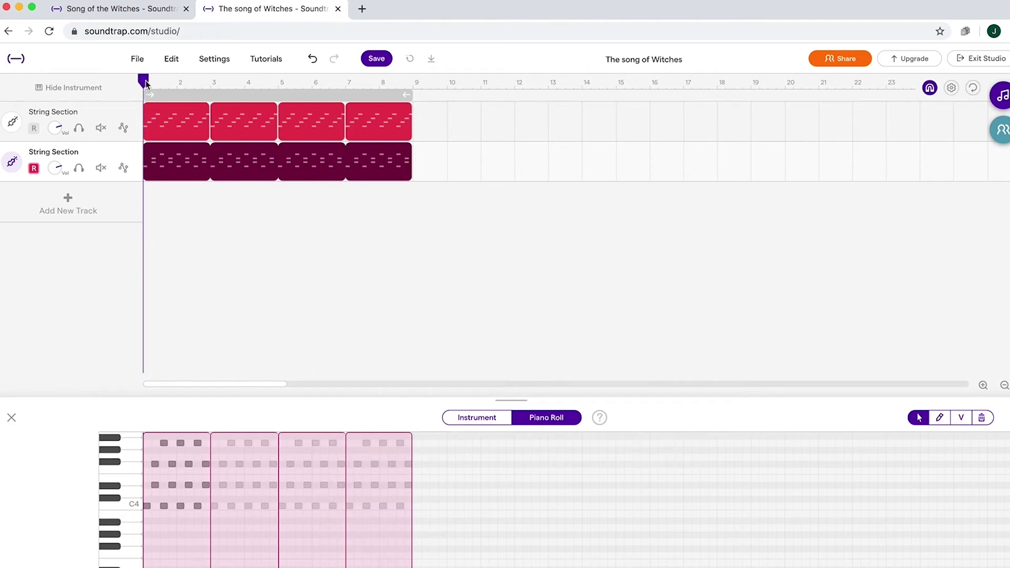
pyautogui.press('space')
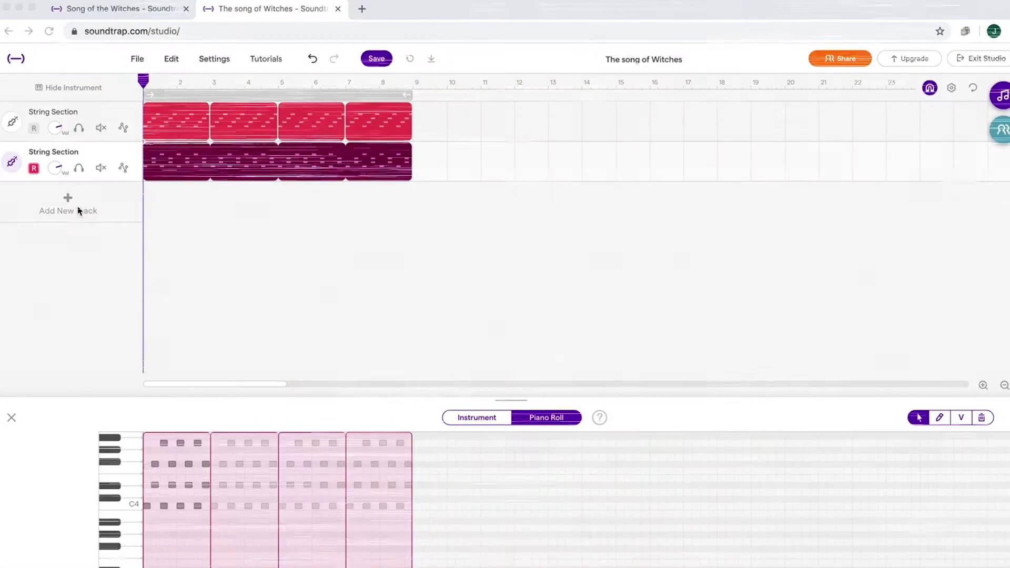
# - Add a third Strings track and place a copy of the first track's opening region on it at bar 1
pyautogui.click(74, 205)
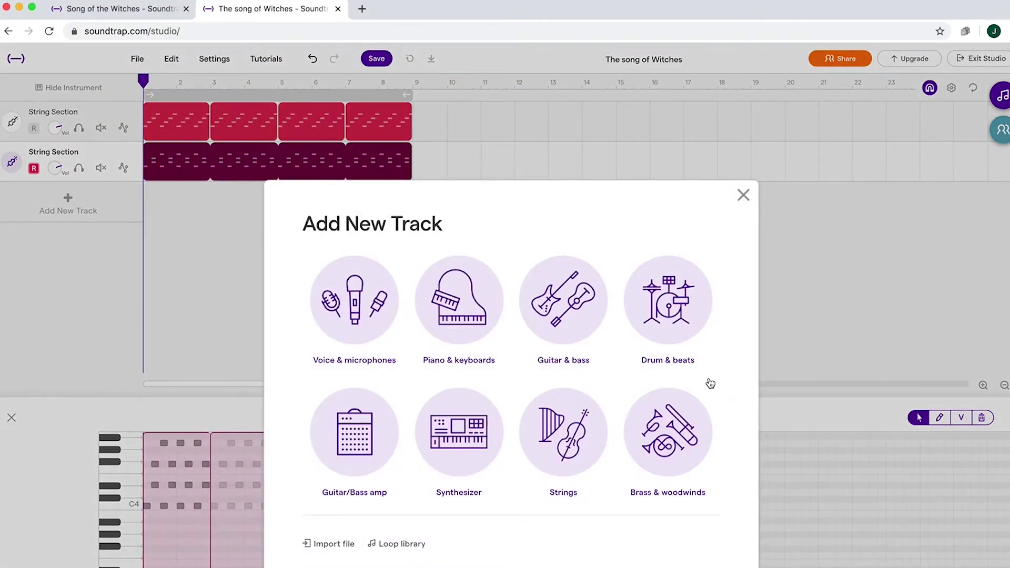
pyautogui.click(561, 440)
pyautogui.moveTo(182, 134)
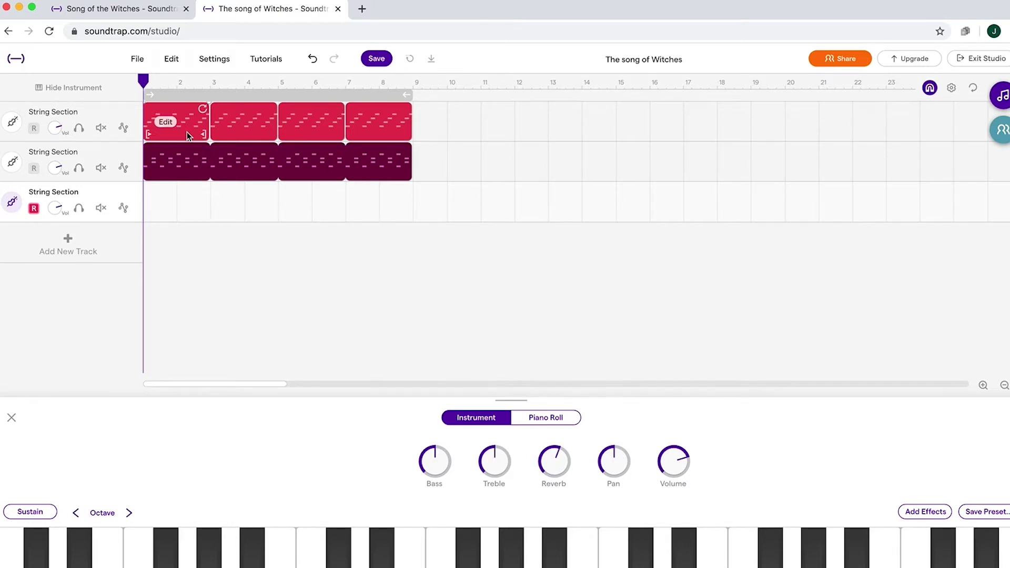
pyautogui.moveTo(188, 132); pyautogui.dragTo(193, 192)
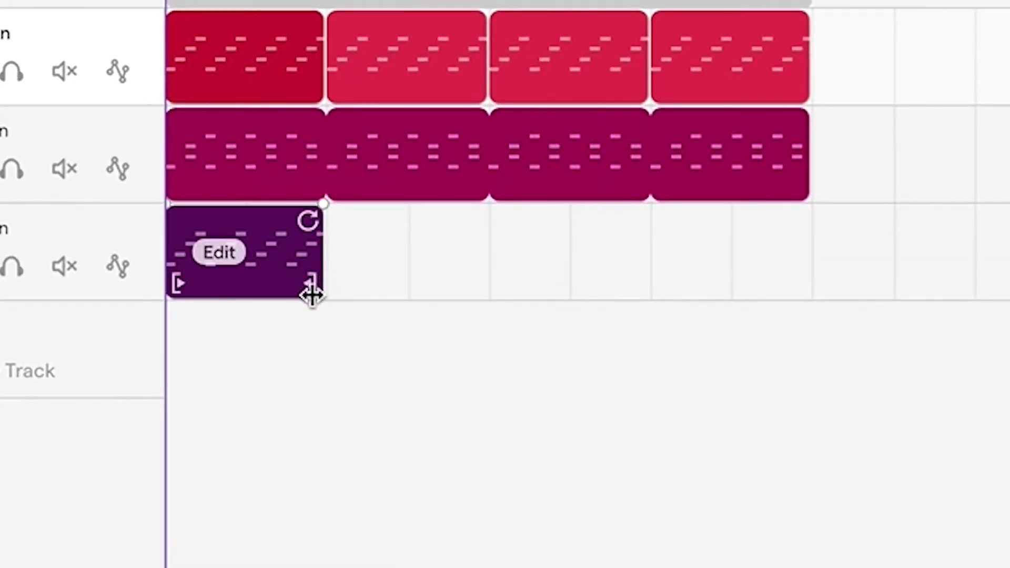
# - Extend the third track's region to bar 9 without looping and delete all its notes except the first four
pyautogui.moveTo(311, 288); pyautogui.dragTo(802, 282)
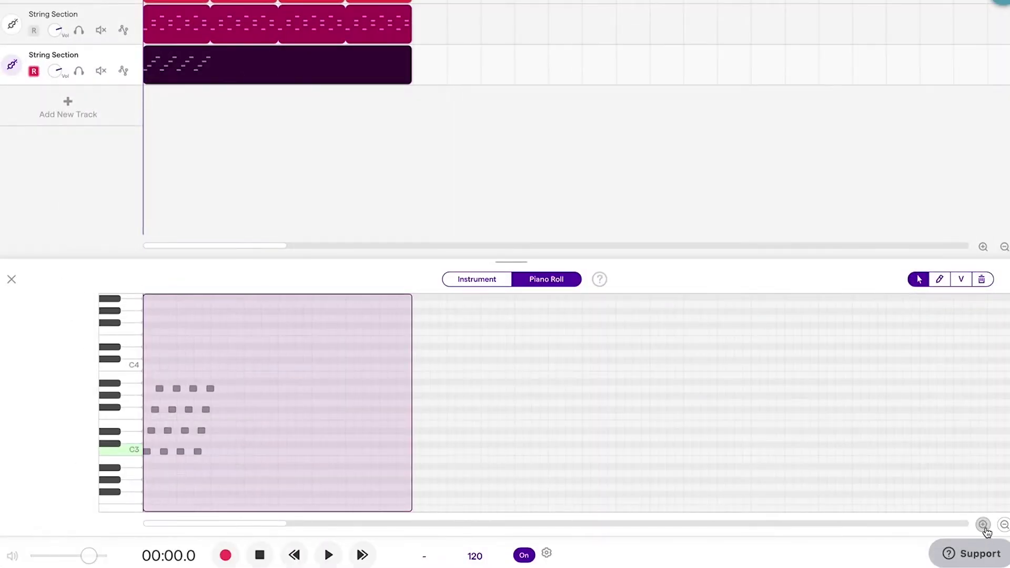
pyautogui.click(983, 525)
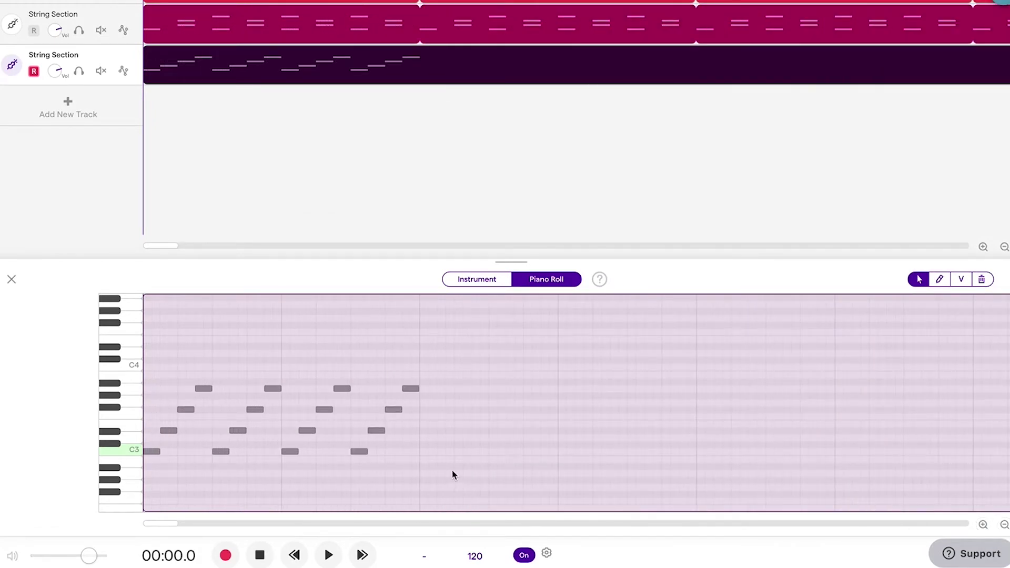
pyautogui.moveTo(429, 446); pyautogui.dragTo(214, 351)
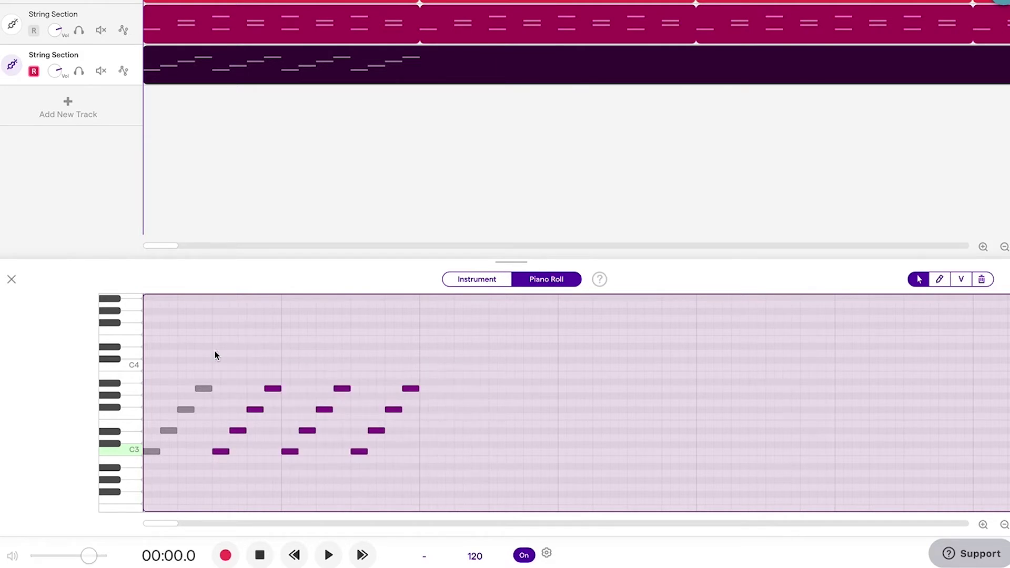
pyautogui.press('Delete')
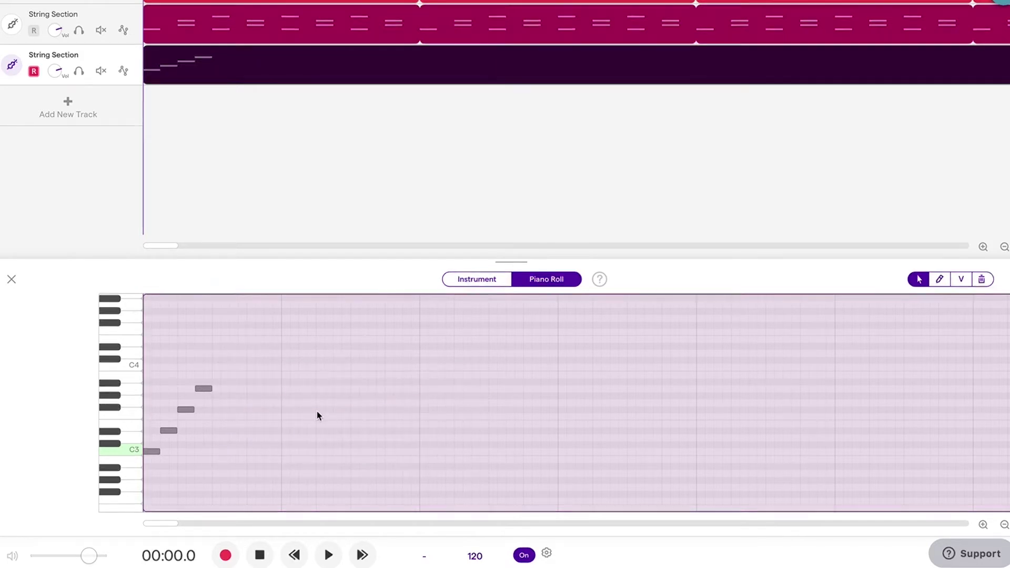
# - Stretch the C3 note to fill bars 1 and 2, and make the second note fill bars 3 and 4
pyautogui.click(204, 388)
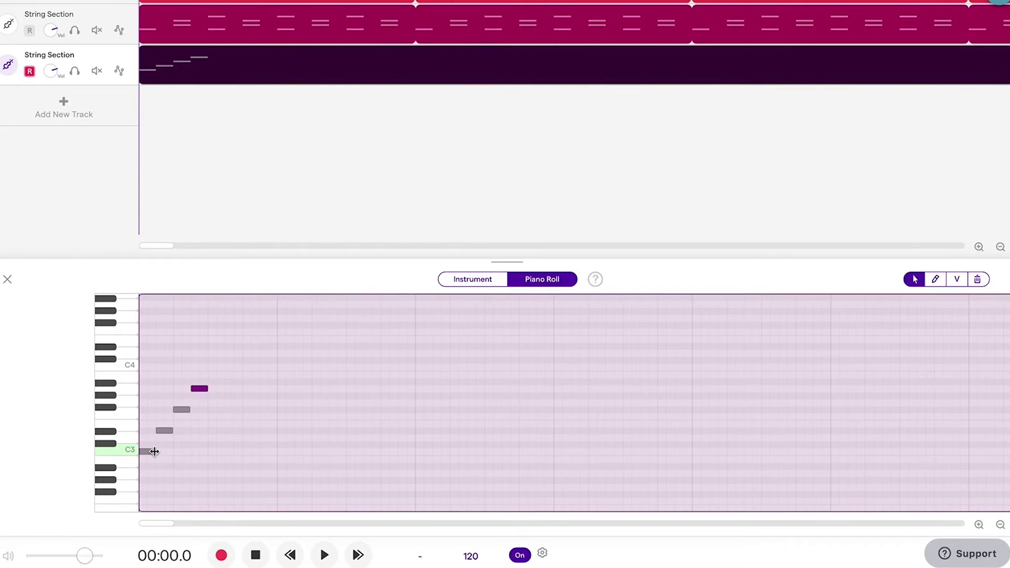
pyautogui.moveTo(153, 452); pyautogui.dragTo(412, 453)
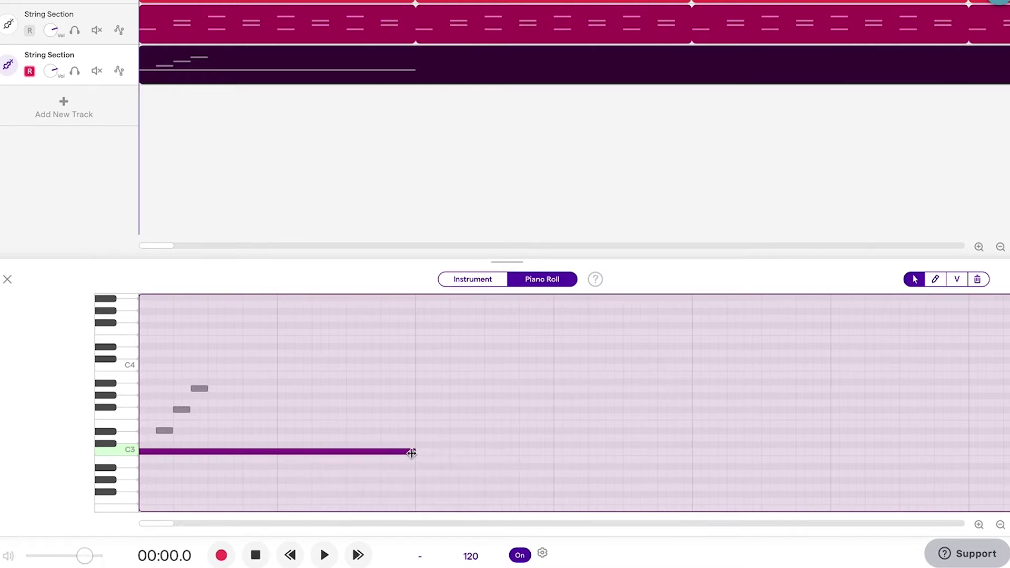
pyautogui.moveTo(166, 436); pyautogui.dragTo(692, 433)
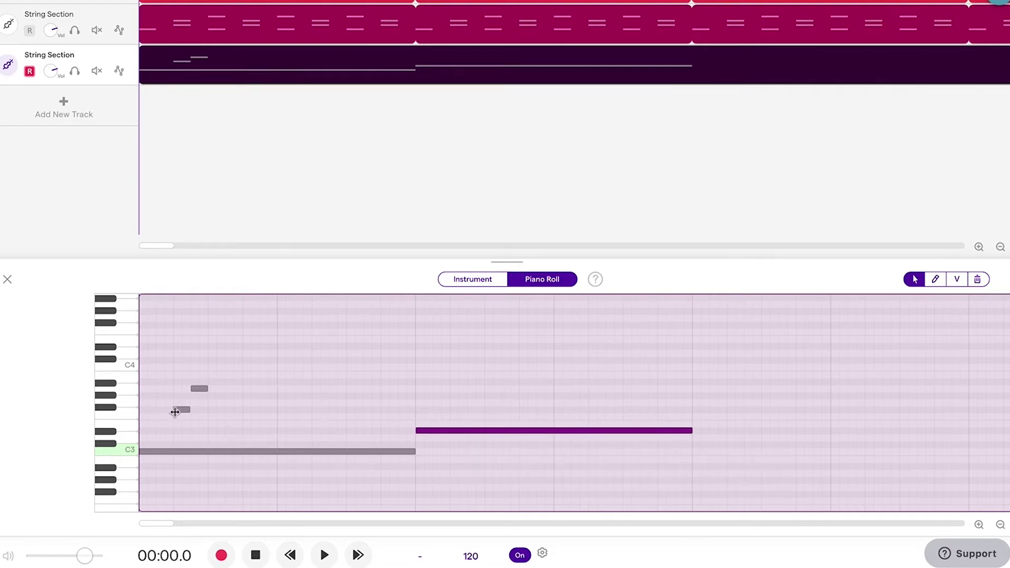
# - Move and lengthen the third note to fill bars 5 and 6 and the fourth note to fill bars 7 and 8
pyautogui.moveTo(175, 412); pyautogui.dragTo(850, 417)
pyautogui.hscroll(-3, 675, 409)
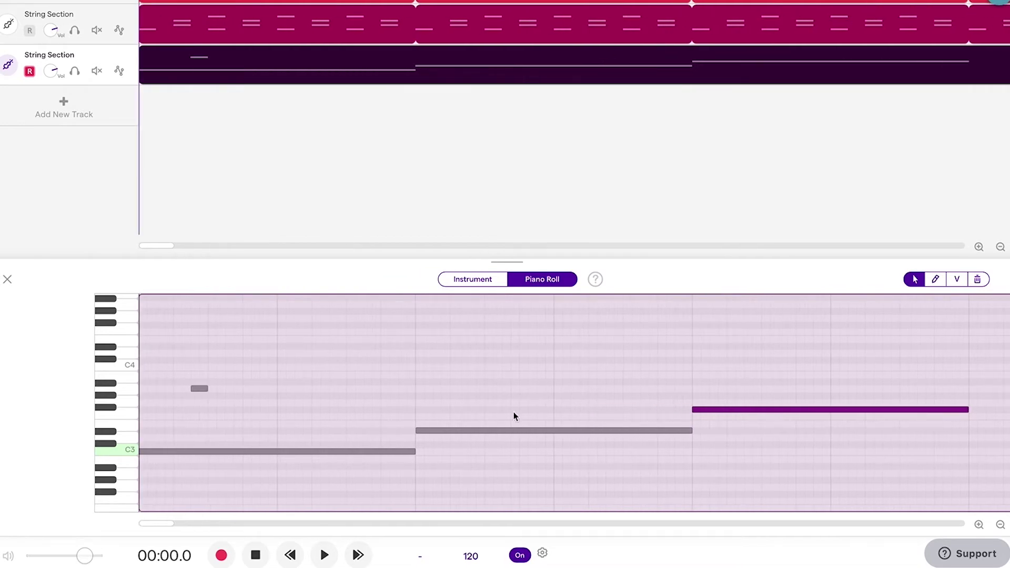
pyautogui.moveTo(200, 392); pyautogui.dragTo(919, 419)
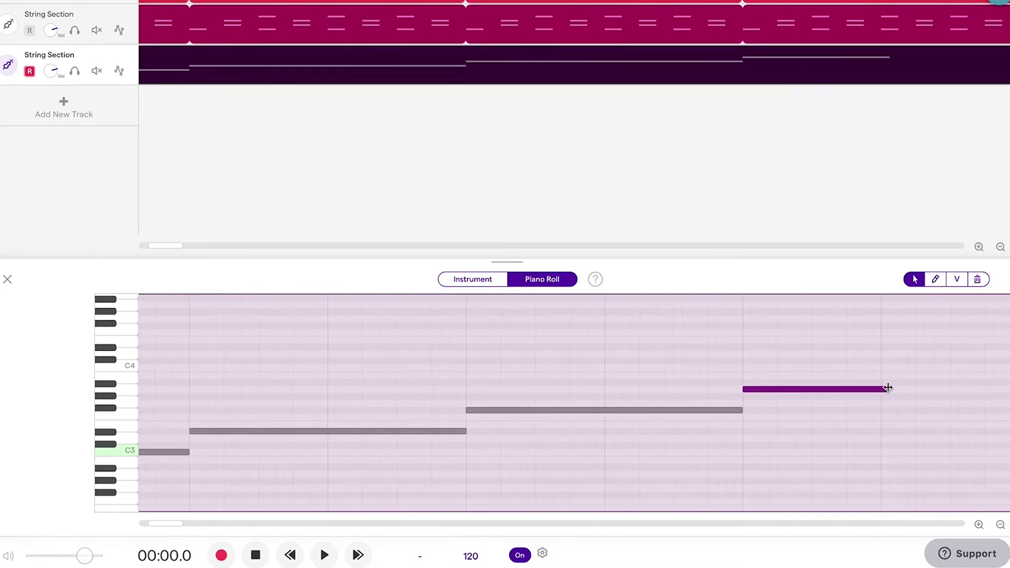
pyautogui.moveTo(888, 388); pyautogui.dragTo(910, 440)
pyautogui.scroll(-5, 866, 443)
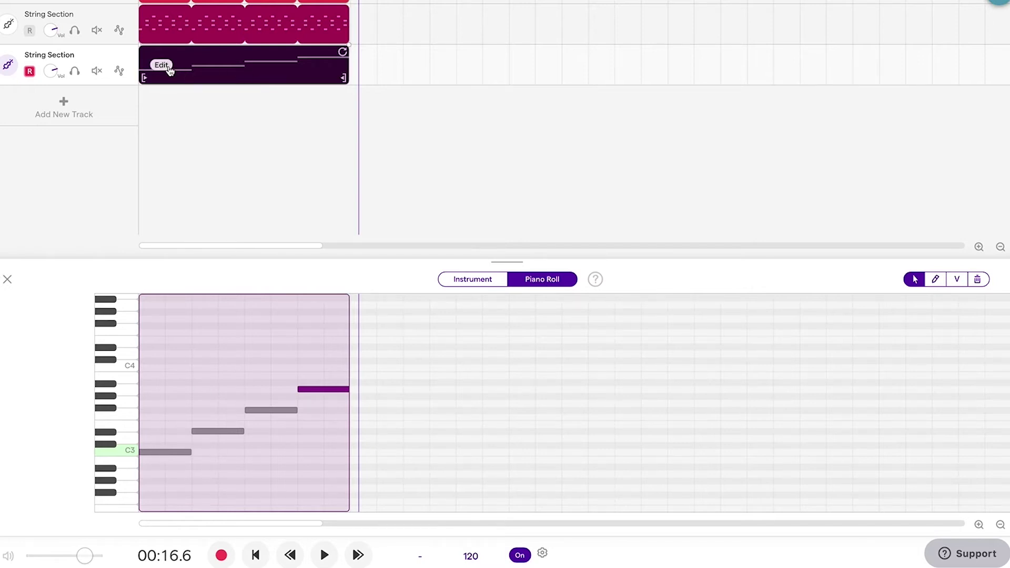
# - Transpose the long-note region on the last String Section track down by 12 semitones twice, two octaves in total
pyautogui.rightClick(169, 70)
pyautogui.moveTo(254, 180)
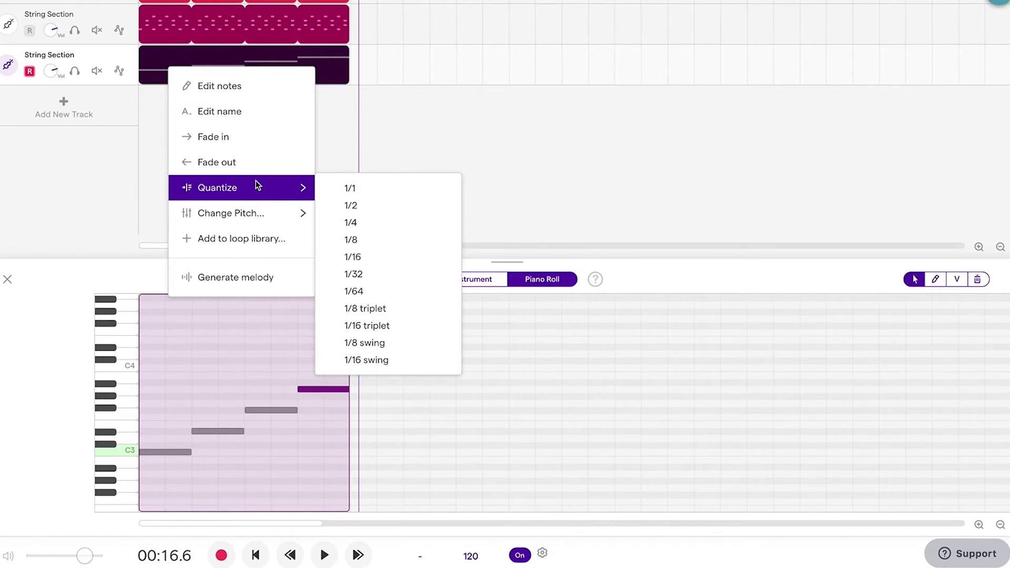
pyautogui.moveTo(294, 218)
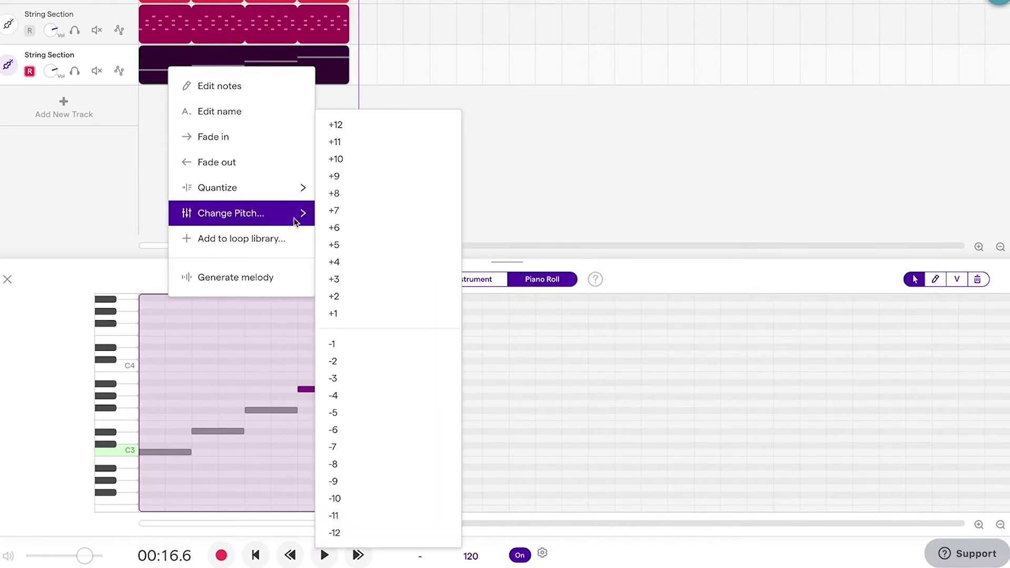
pyautogui.click(349, 532)
pyautogui.scroll(-5, 279, 363)
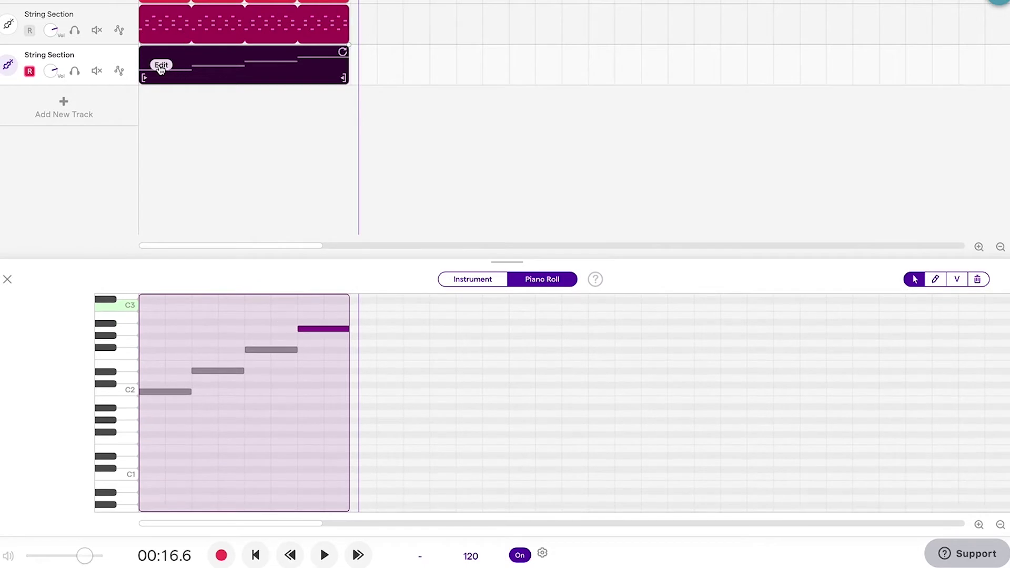
pyautogui.rightClick(167, 69)
pyautogui.moveTo(247, 190)
pyautogui.moveTo(251, 213)
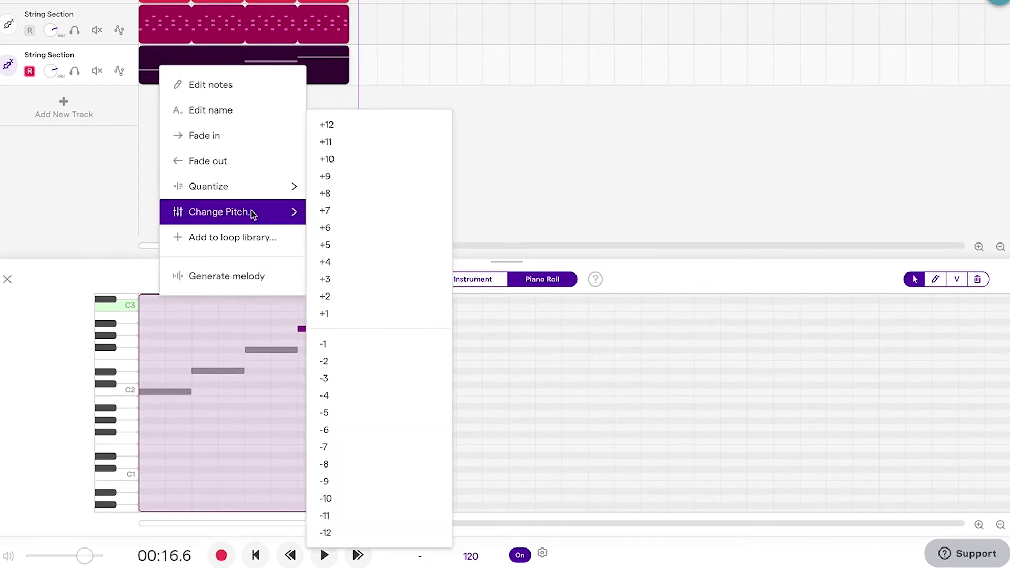
pyautogui.click(357, 533)
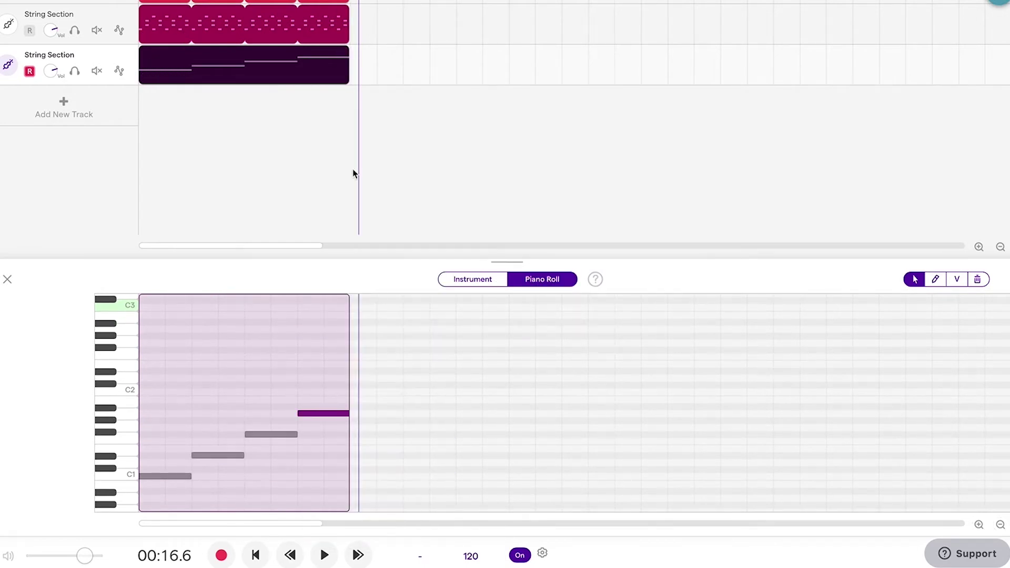
# - Set the project tempo to 180 BPM and play the string arrangement from the start
pyautogui.click(472, 558)
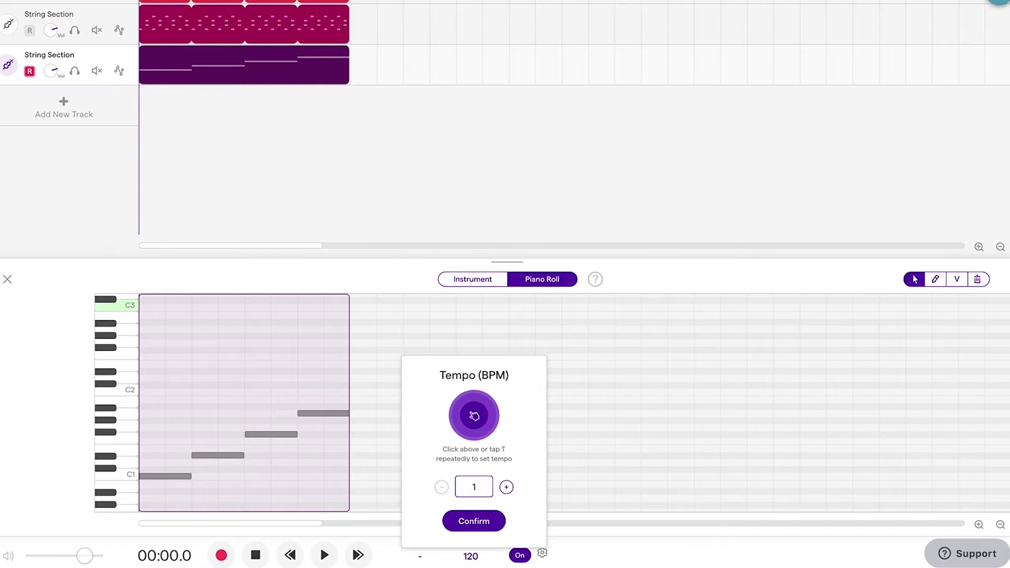
pyautogui.press('Return')
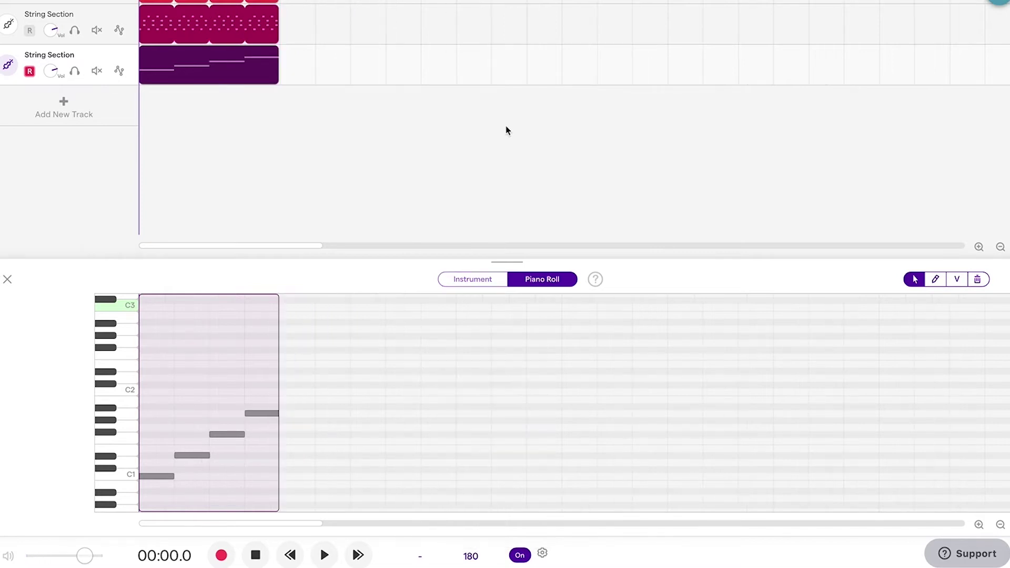
pyautogui.moveTo(174, 10)
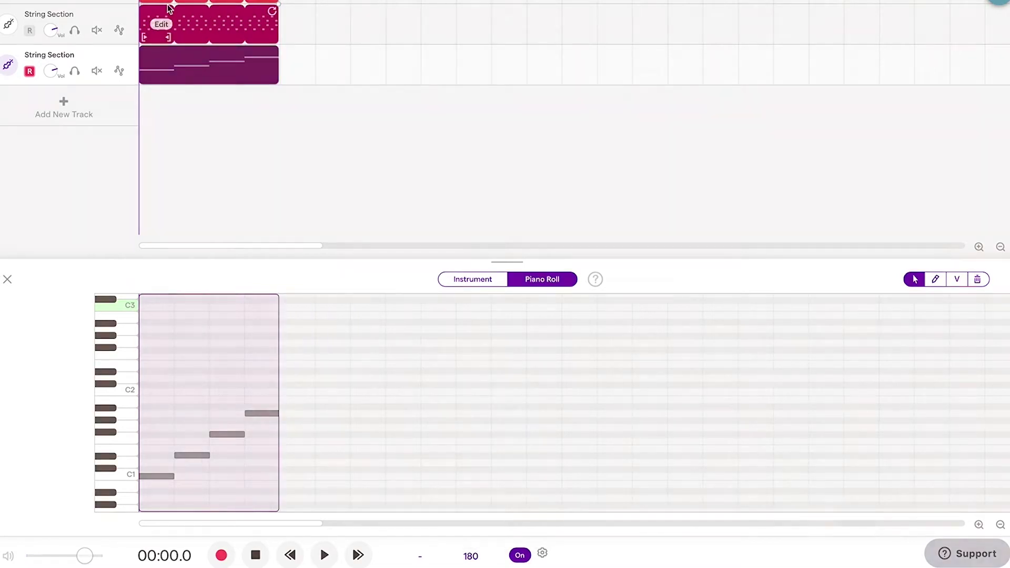
pyautogui.click(323, 555)
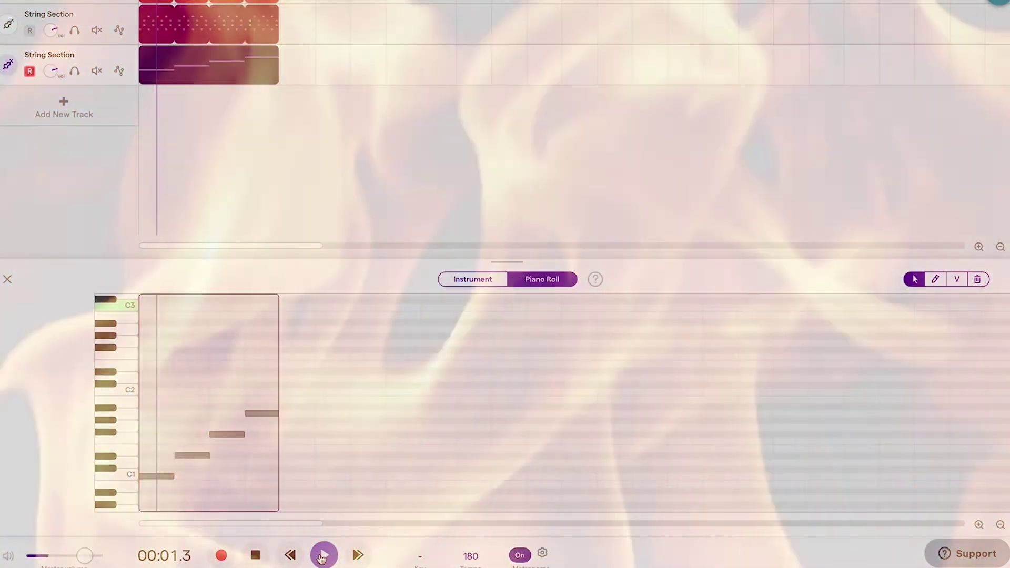
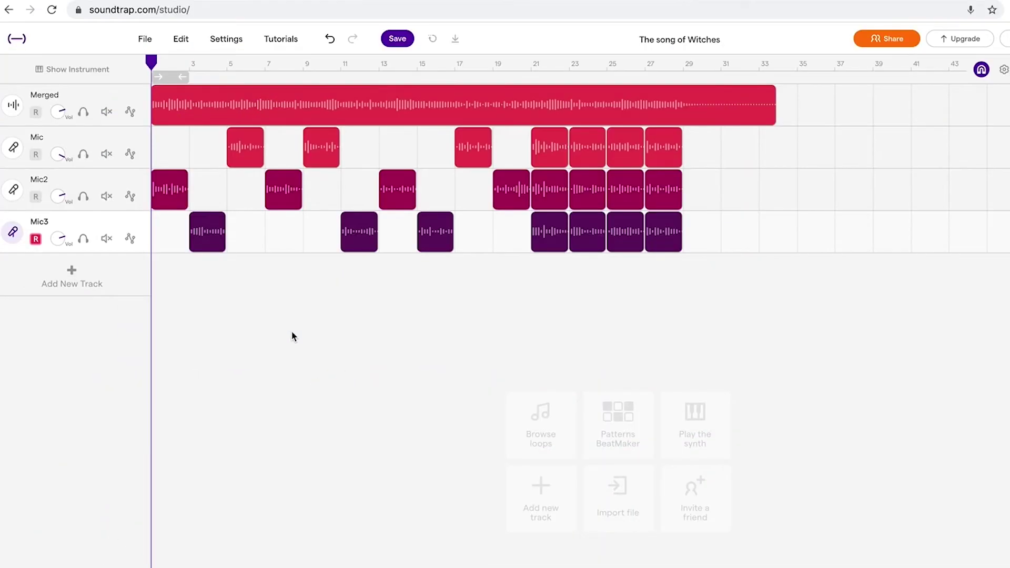
# - Add a Stereo Chorus effect to the Mic3 track's Computer Mic Enhancer voice preset
pyautogui.click(14, 234)
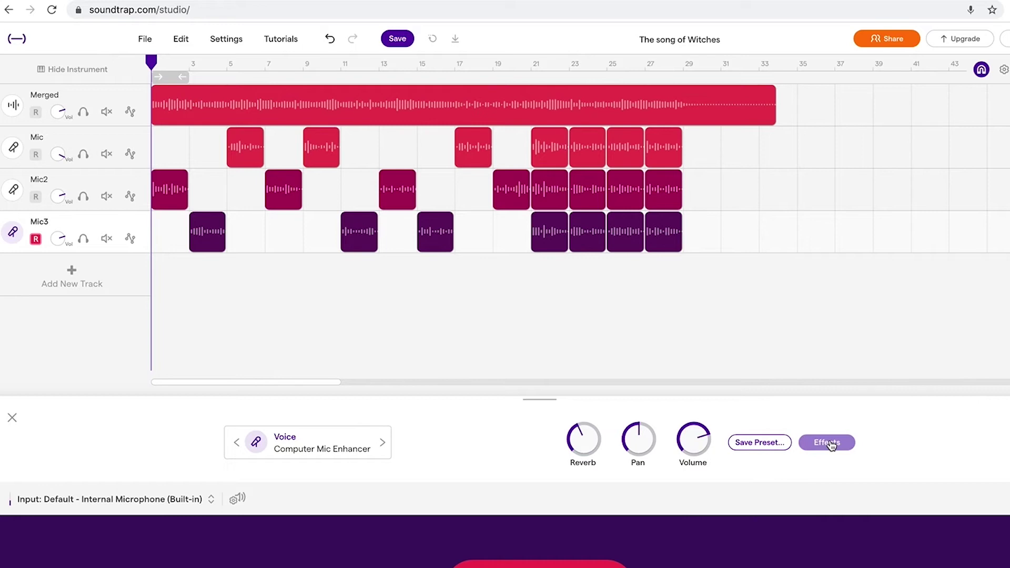
pyautogui.click(830, 444)
pyautogui.click(706, 441)
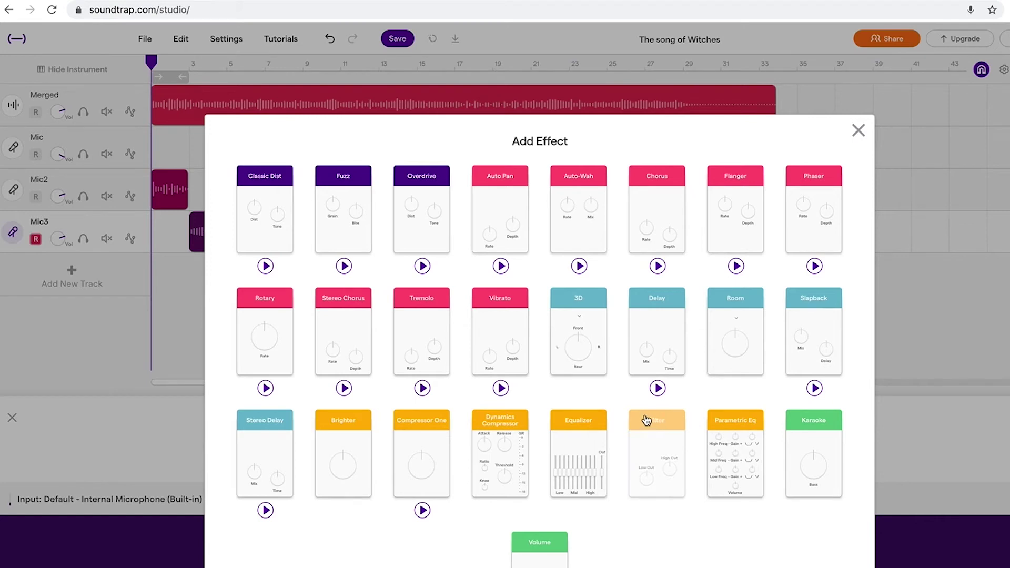
pyautogui.click(345, 323)
# - Raise the Rate of Mic3's Stereo Chorus past halfway and increase its Depth
pyautogui.click(828, 444)
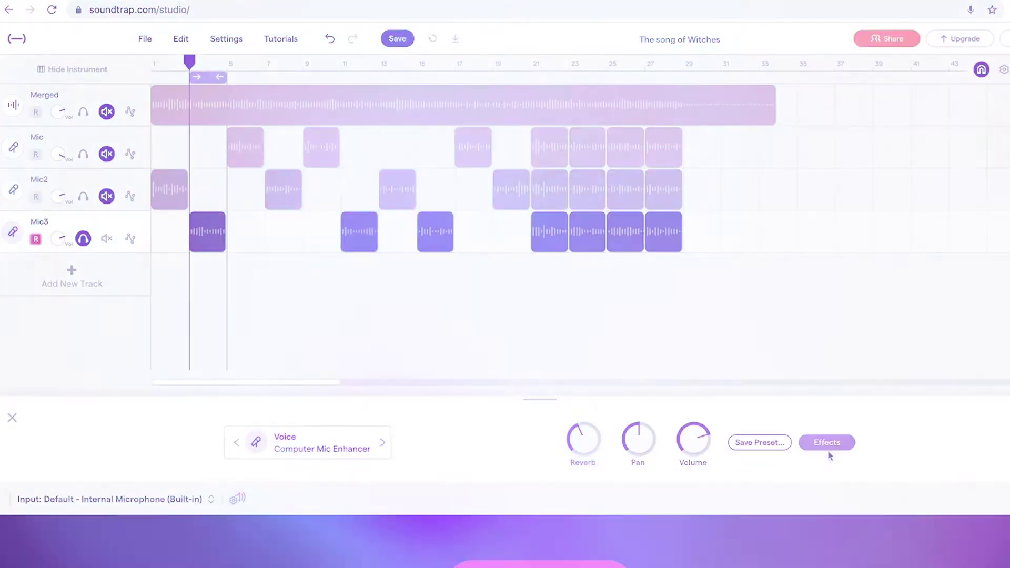
pyautogui.click(828, 446)
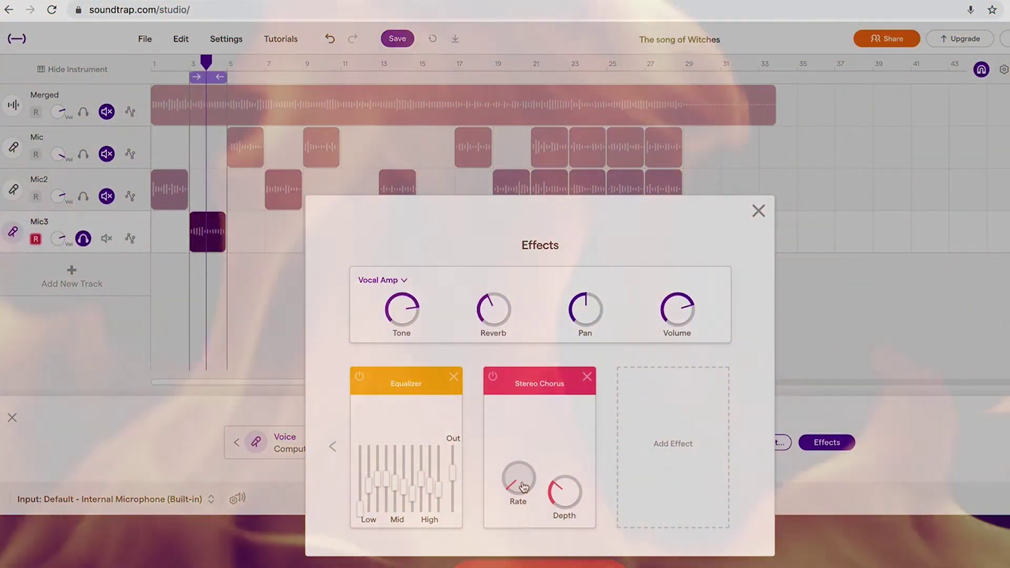
pyautogui.moveTo(526, 491); pyautogui.dragTo(516, 444)
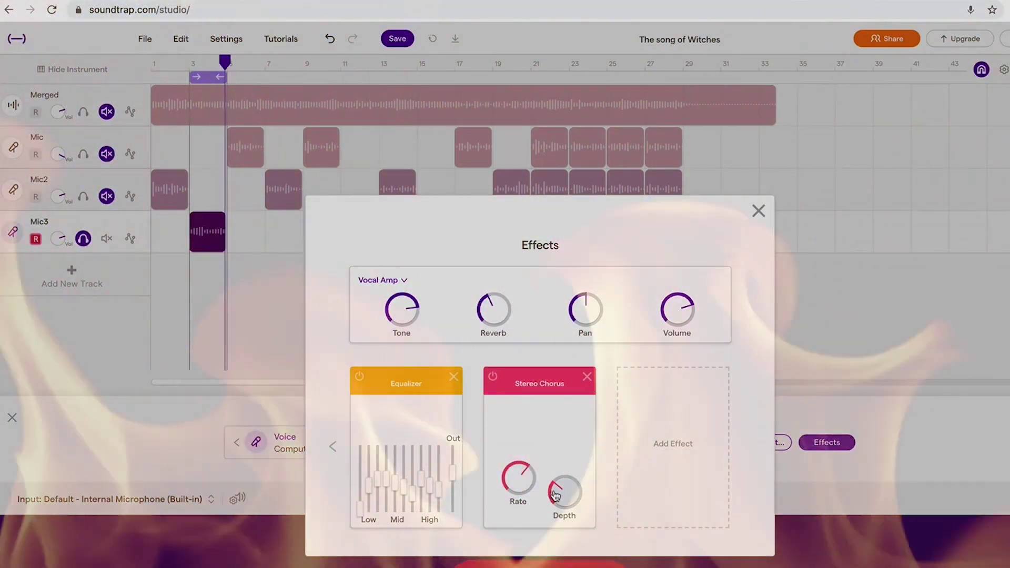
pyautogui.moveTo(563, 489); pyautogui.dragTo(552, 436)
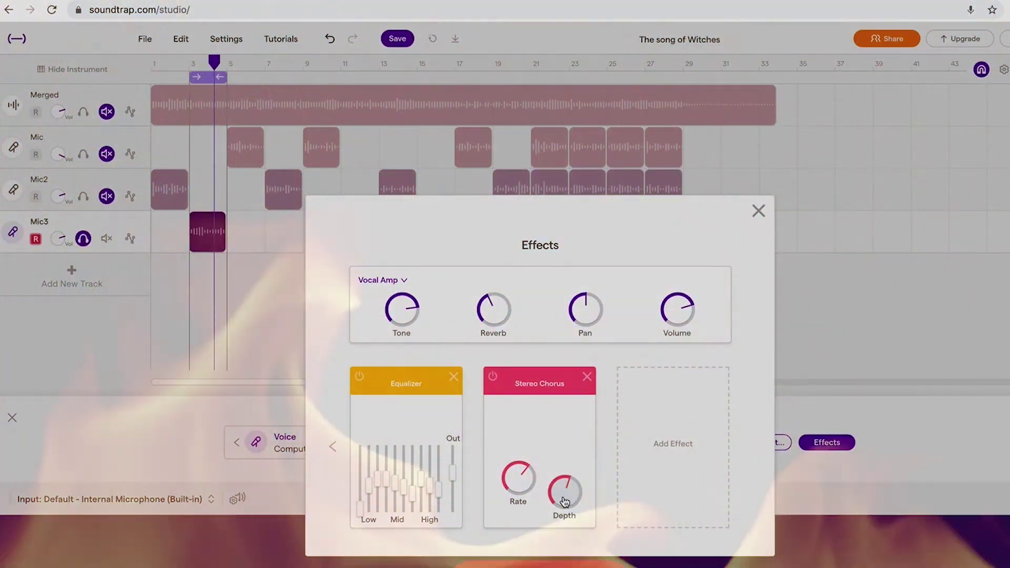
pyautogui.moveTo(562, 485); pyautogui.dragTo(510, 436)
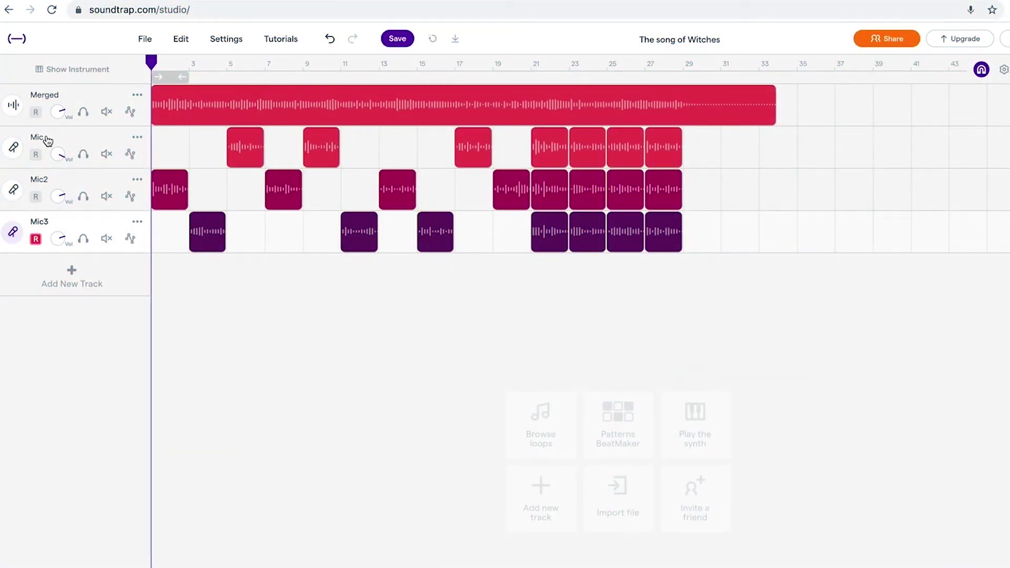
# - Pan the Mic2 Space Face voice track to the left and open the Mic3 track's instrument settings
pyautogui.click(47, 140)
pyautogui.click(59, 183)
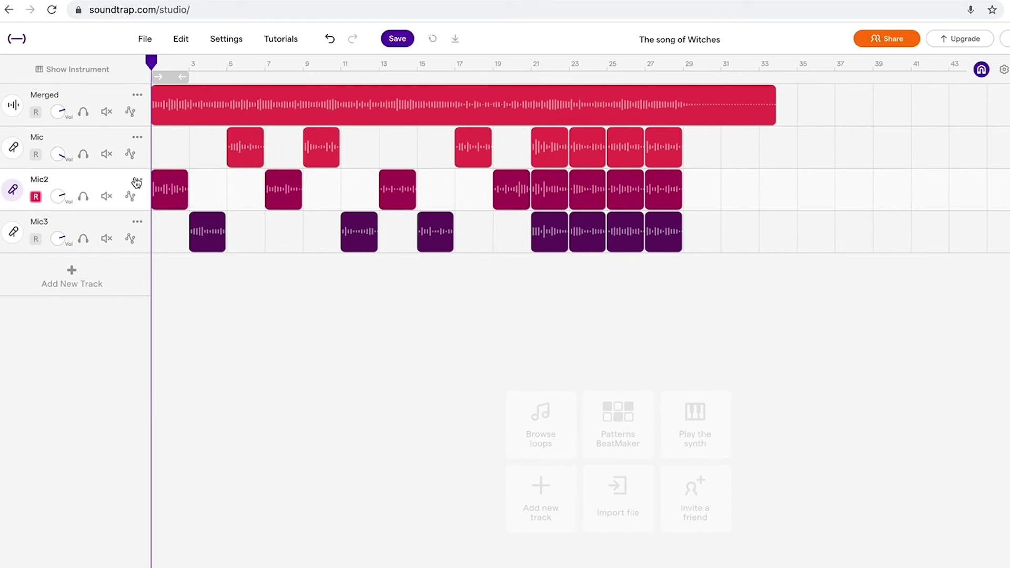
pyautogui.click(13, 192)
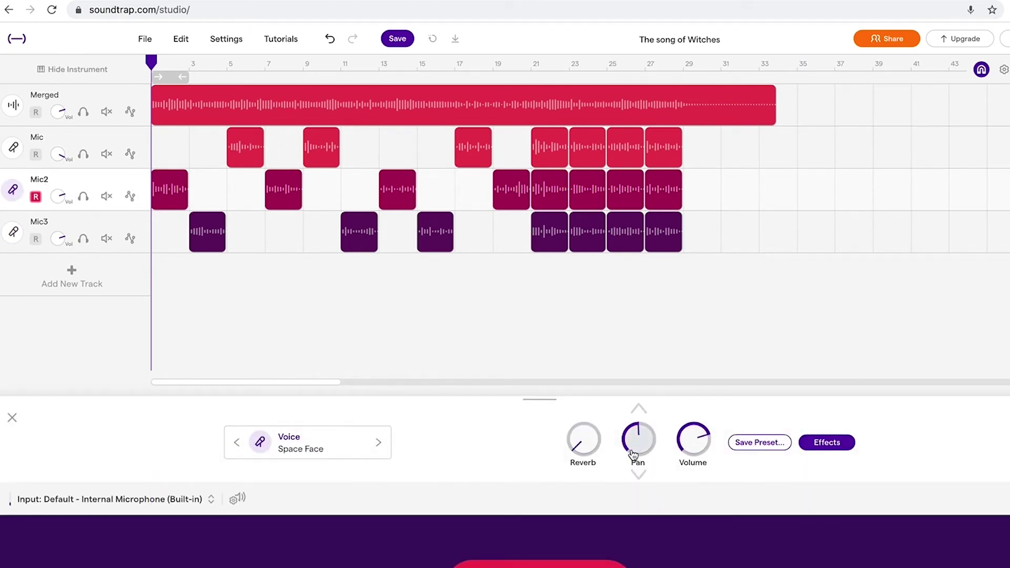
pyautogui.moveTo(640, 511); pyautogui.dragTo(643, 517)
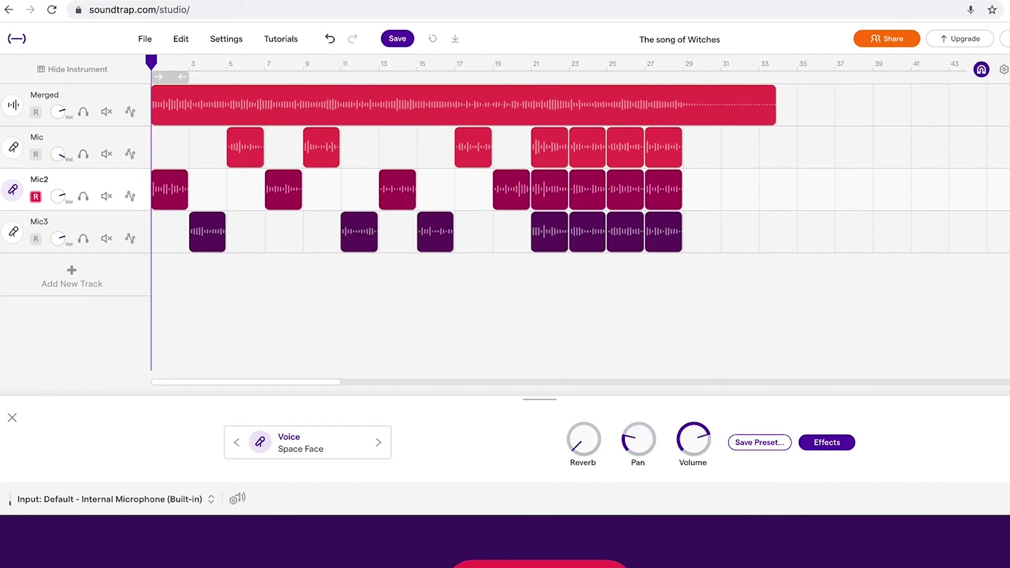
pyautogui.click(15, 230)
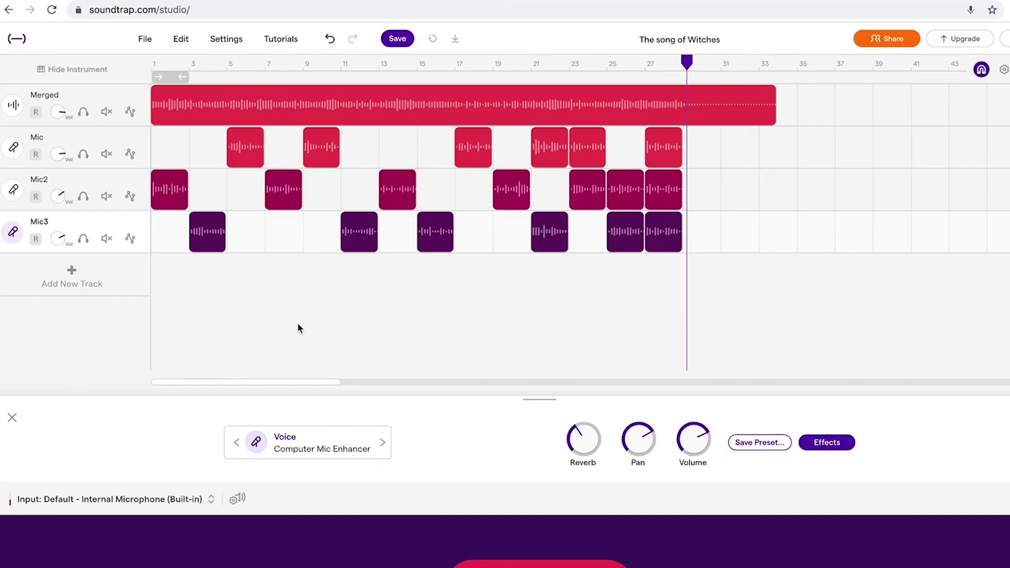
# - Add a piano track and change its instrument to the Horror SFX preset from the Other keyboards
pyautogui.click(79, 282)
pyautogui.click(495, 310)
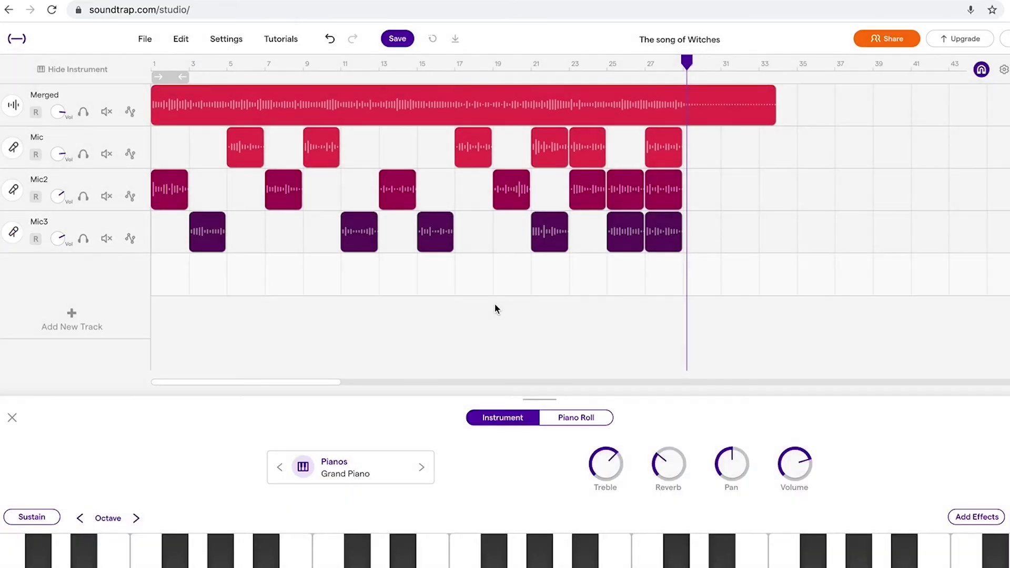
pyautogui.click(327, 474)
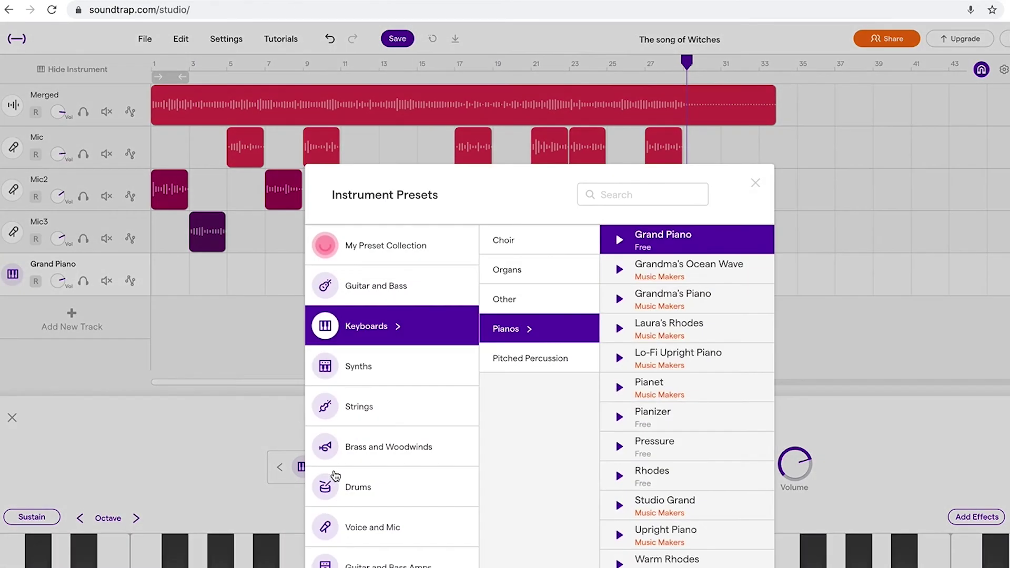
pyautogui.click(521, 304)
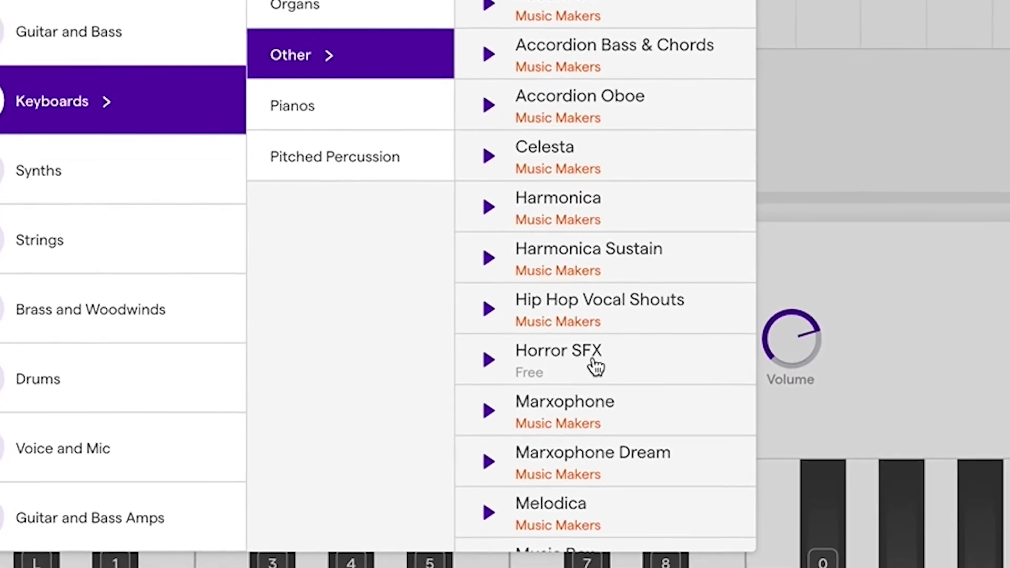
pyautogui.click(595, 363)
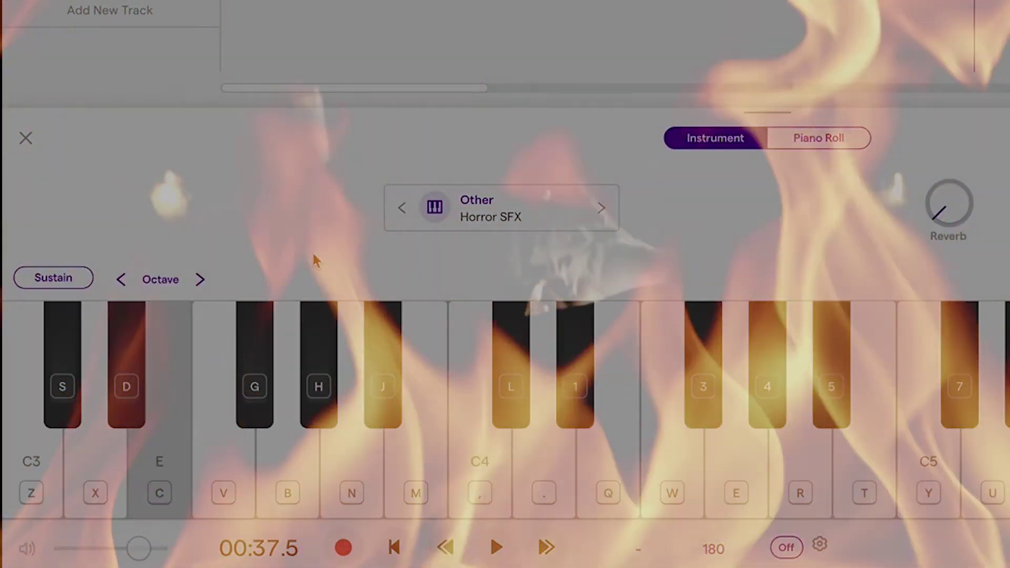
# - Audition the Horror SFX sounds by playing notes up the keyboard from F#3 to G5
pyautogui.press('g')
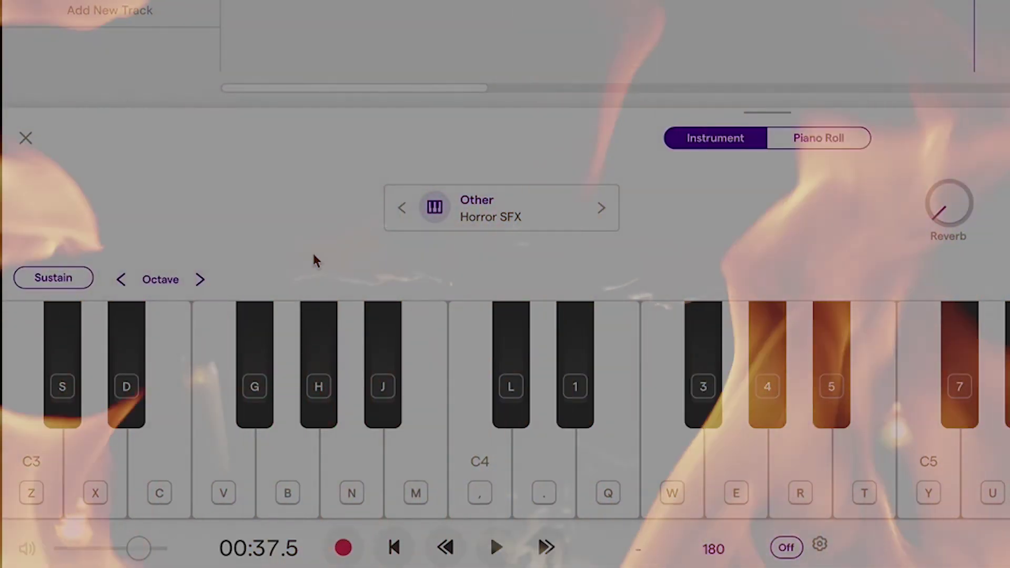
pyautogui.press('n')
pyautogui.press('j')
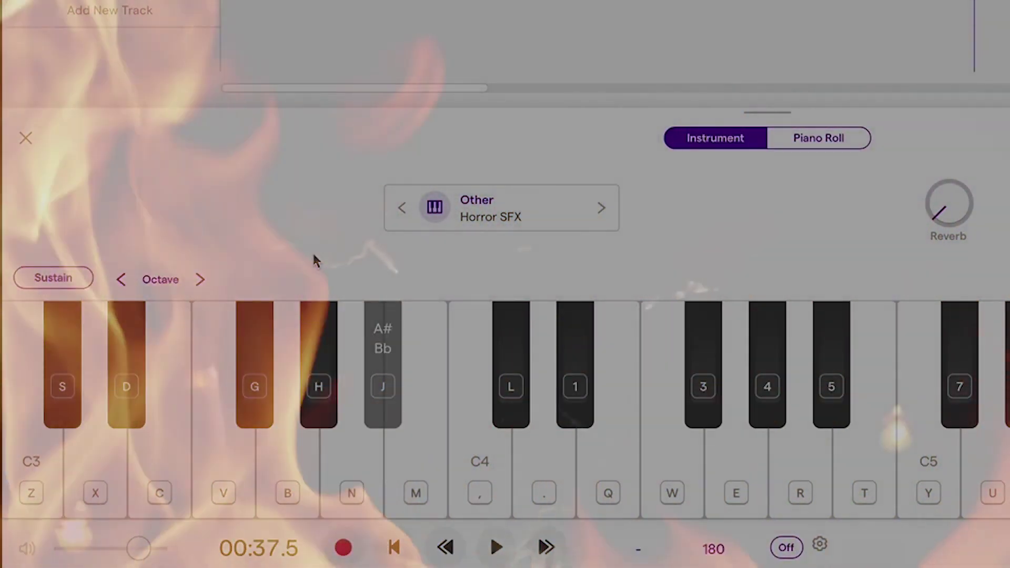
pyautogui.press('m')
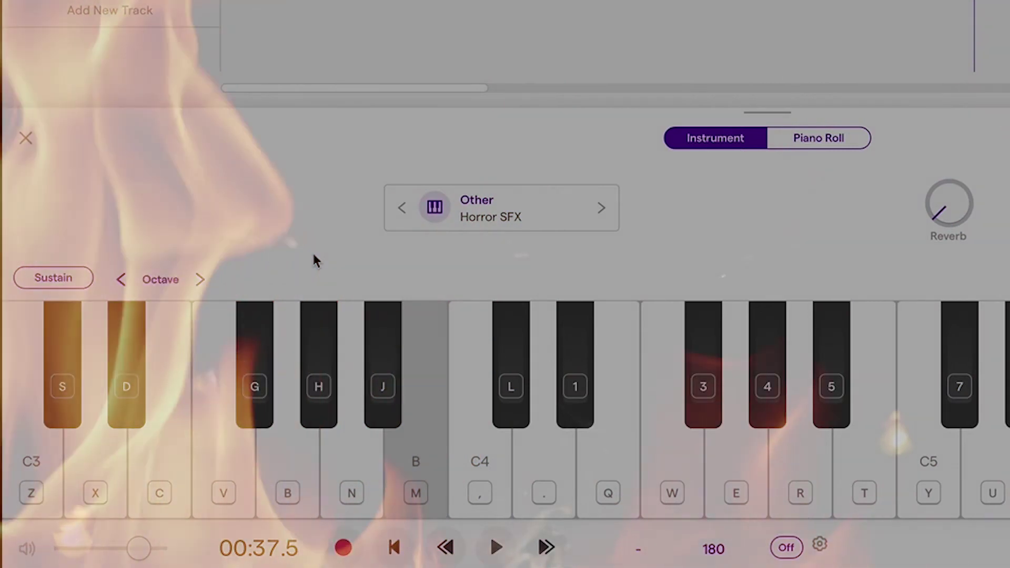
pyautogui.press(',')
pyautogui.press('l')
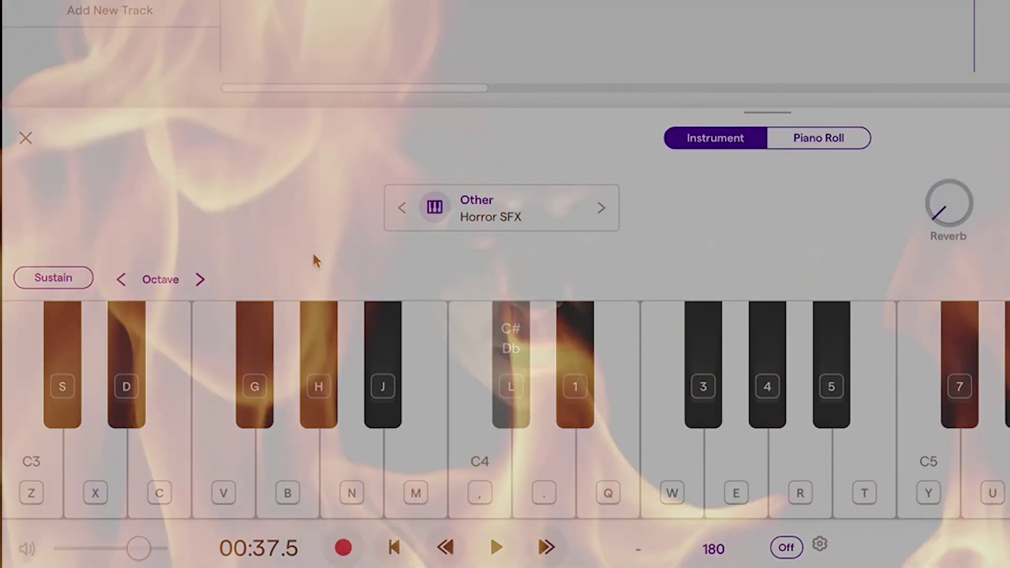
pyautogui.press('.')
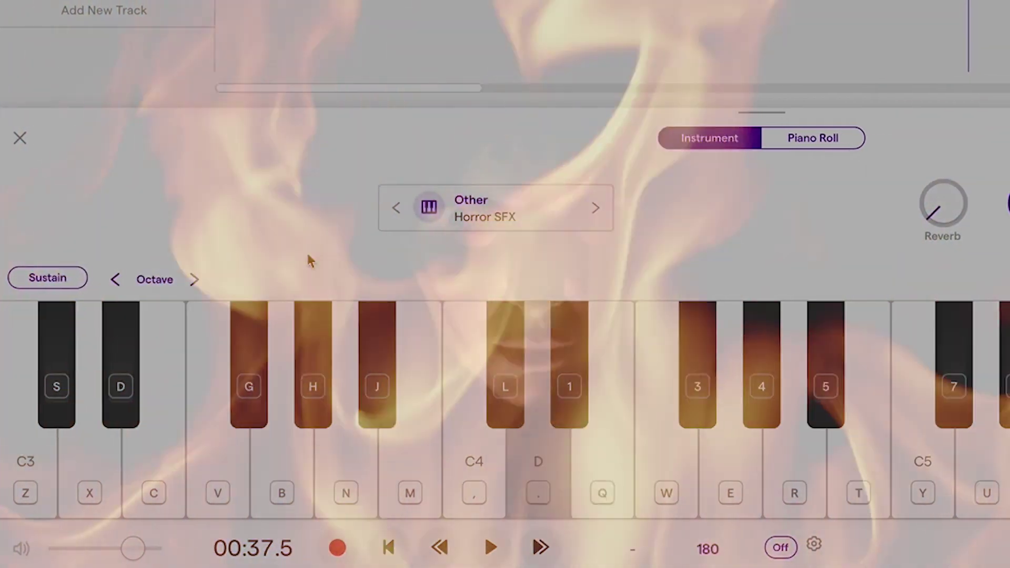
pyautogui.press('1')
pyautogui.press('q')
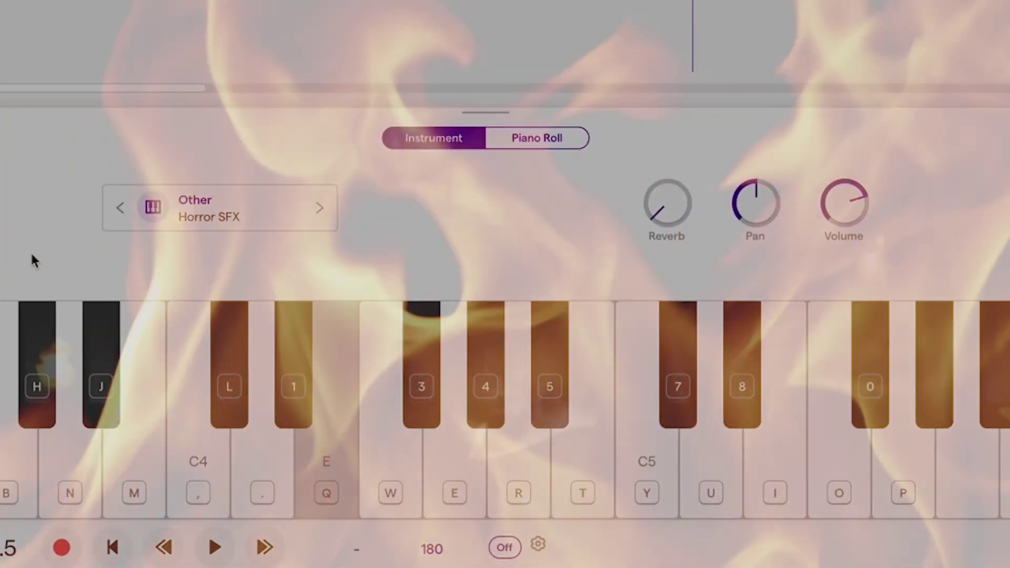
pyautogui.press('w')
pyautogui.press('3')
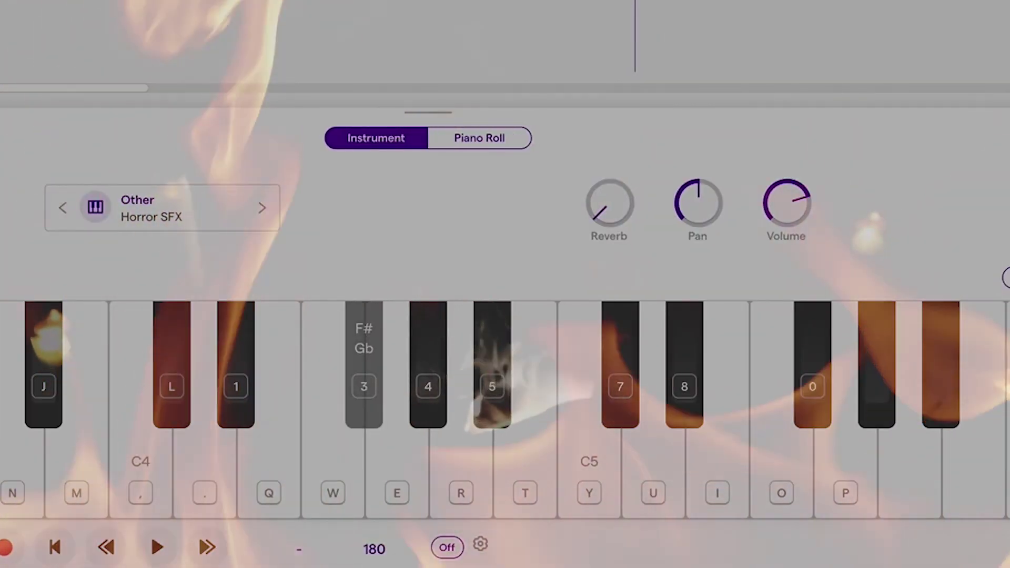
pyautogui.press('e')
pyautogui.press('r')
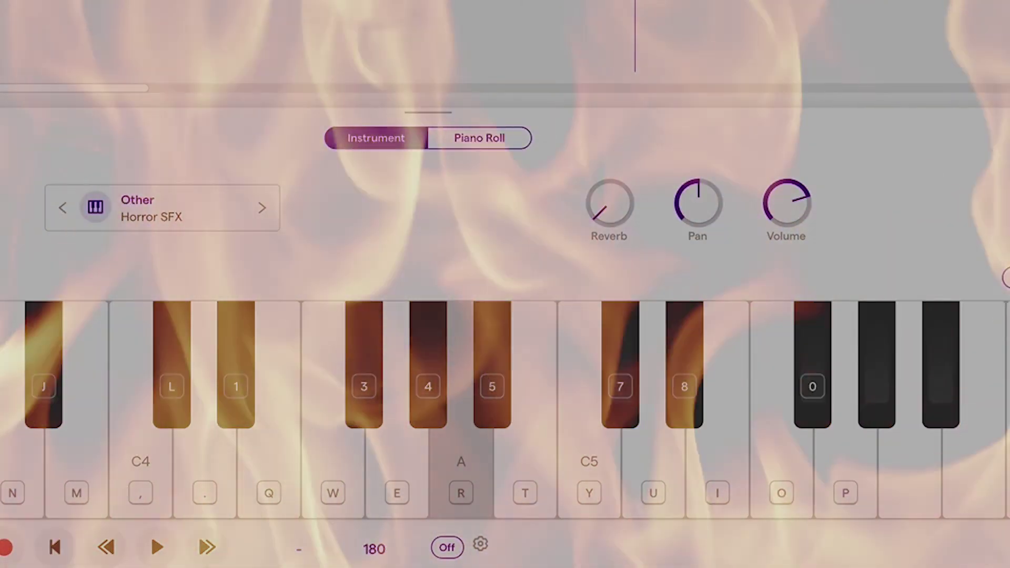
pyautogui.press('5')
pyautogui.press('t')
pyautogui.press('y')
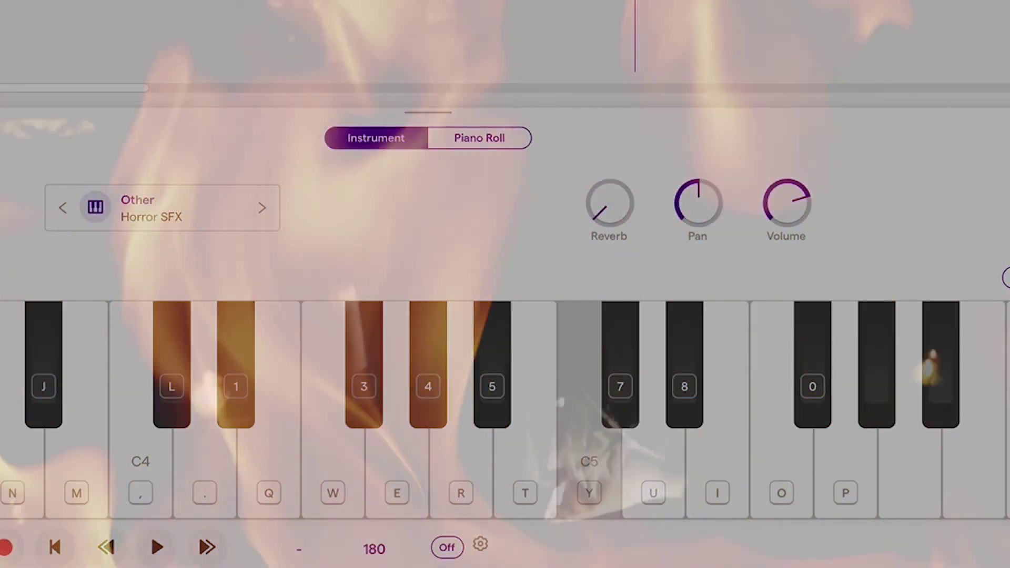
pyautogui.press('7')
pyautogui.press('u')
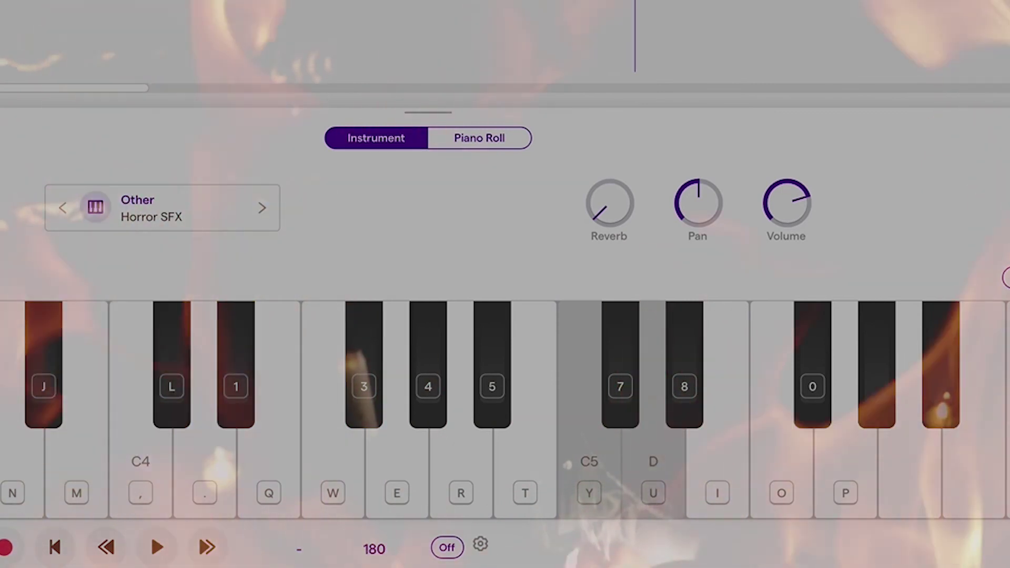
pyautogui.press('8')
pyautogui.press('o')
pyautogui.press('p')
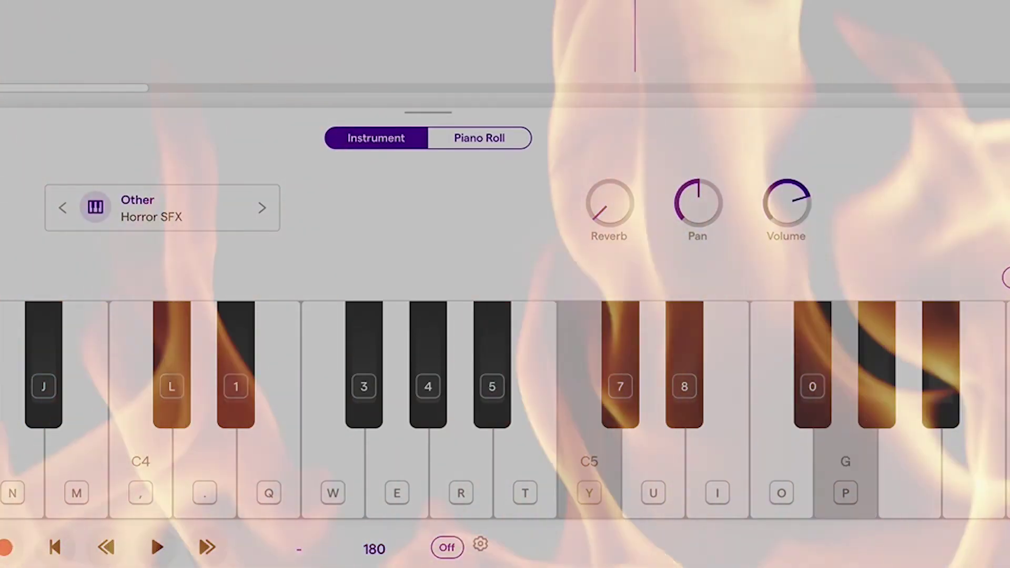